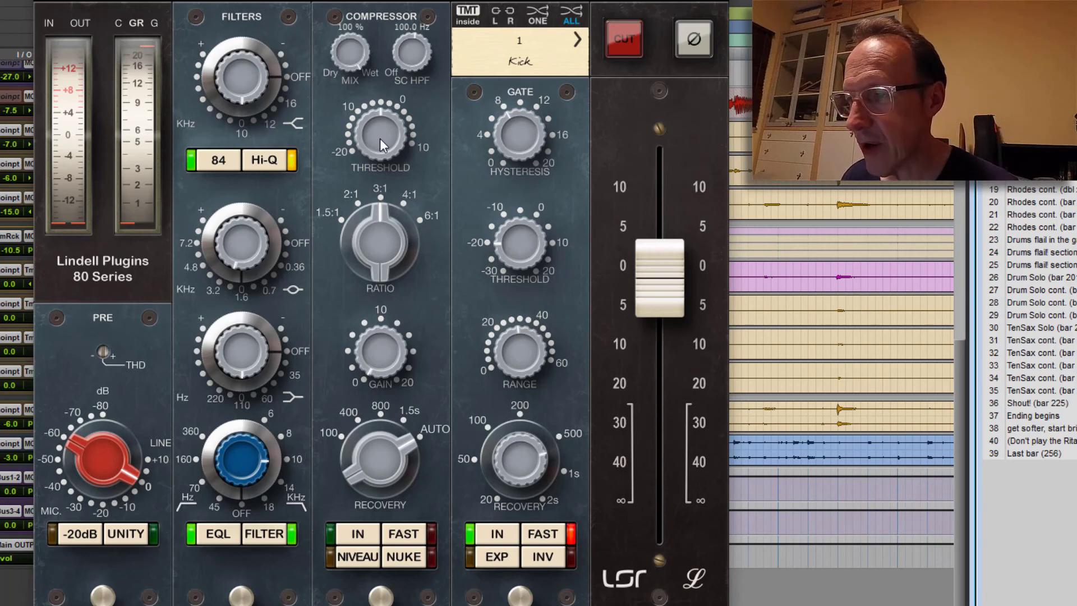
Compare the controls of the British C, Over EZ, SST '76, FRG 444 and D357 modules in the McDSP 6030 compressor.
mouse_move(381, 145)
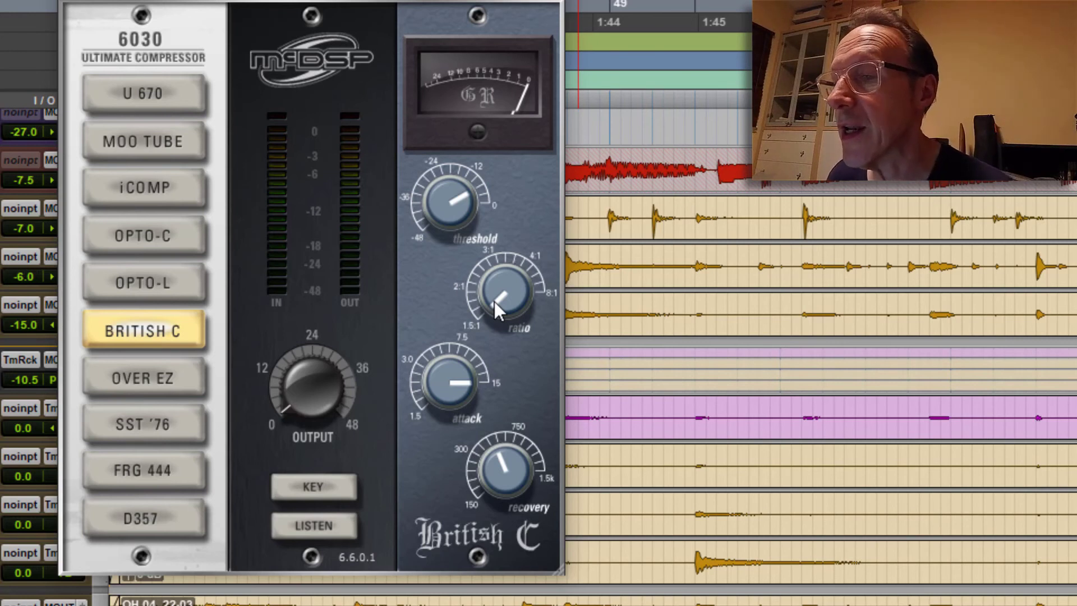
click(173, 373)
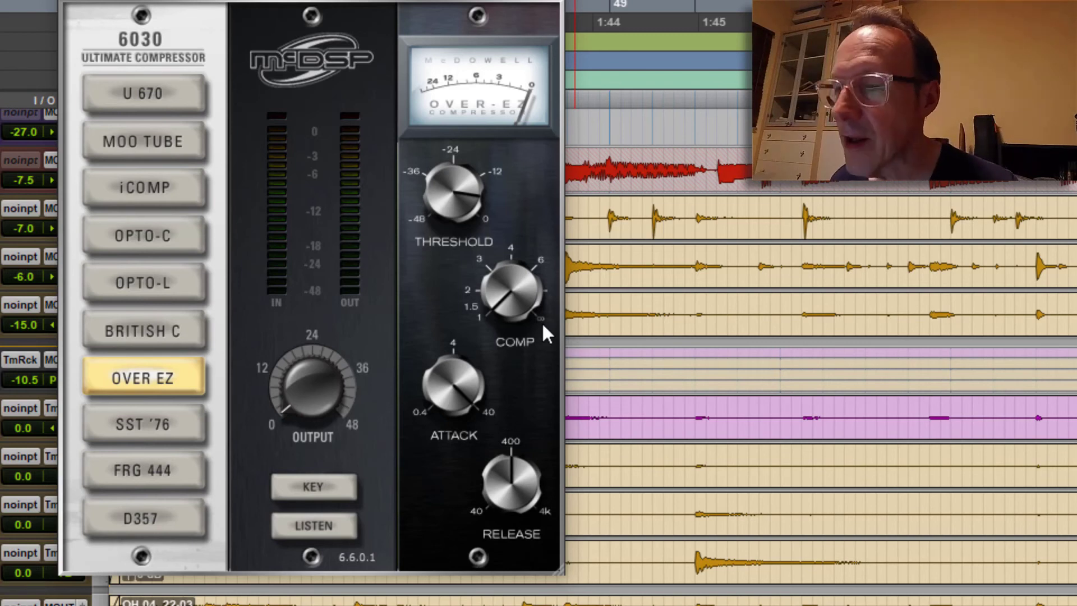
click(164, 426)
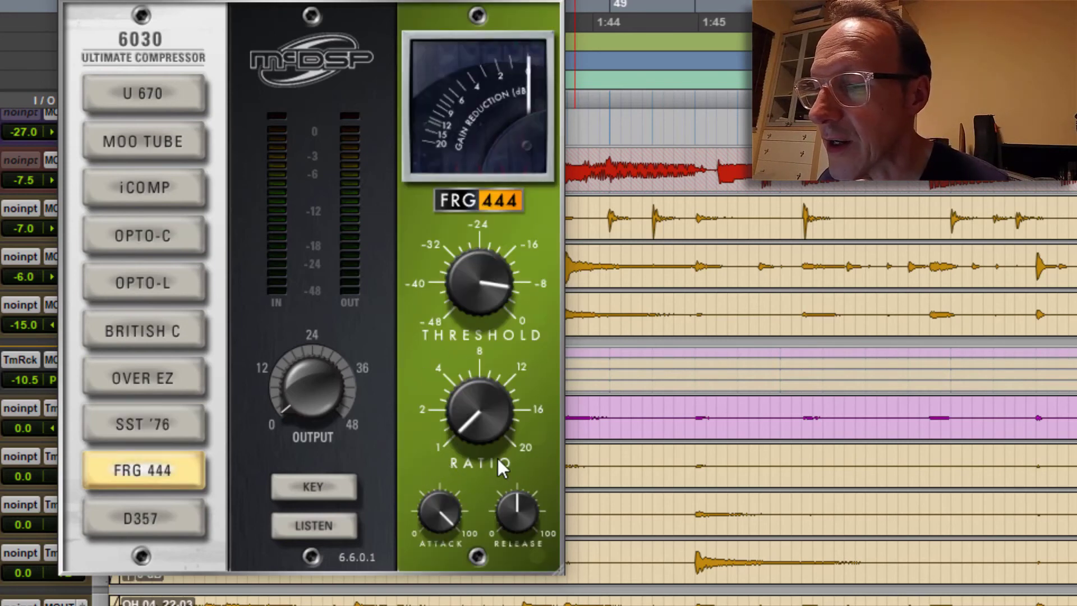
click(157, 523)
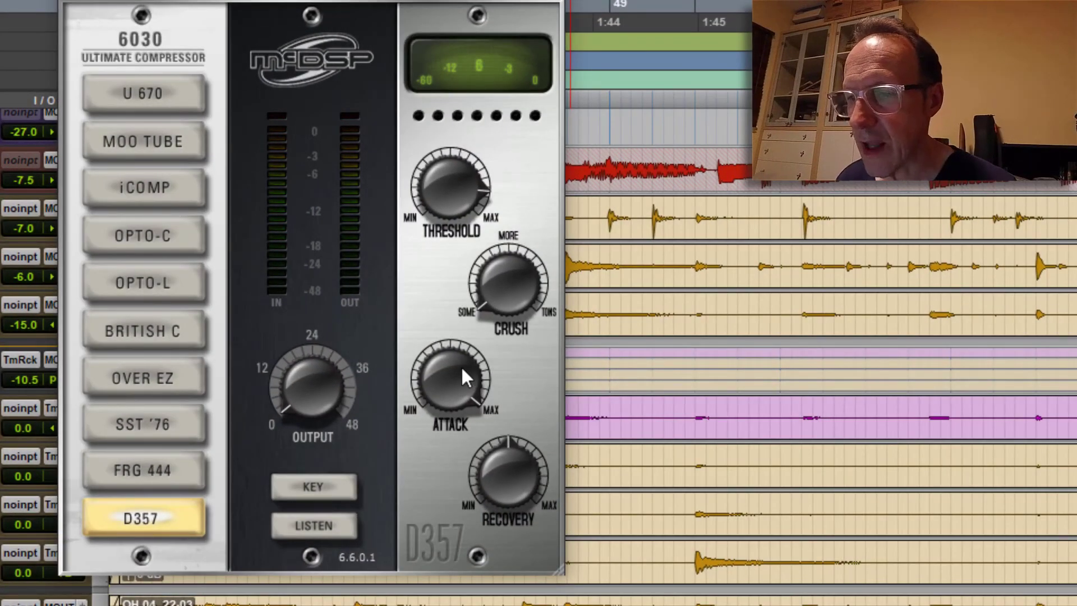
click(180, 329)
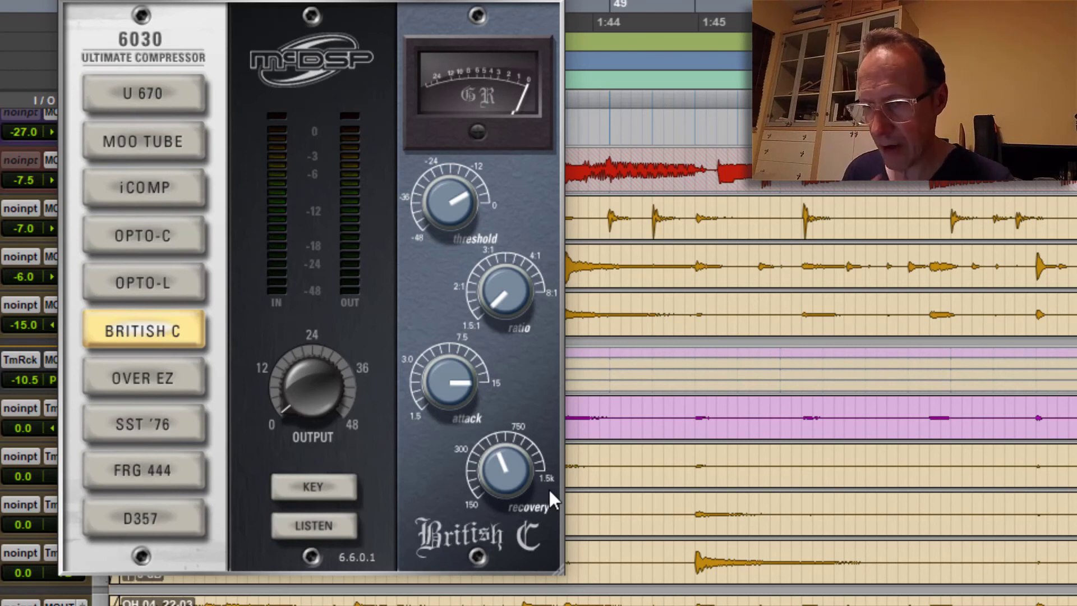
click(187, 375)
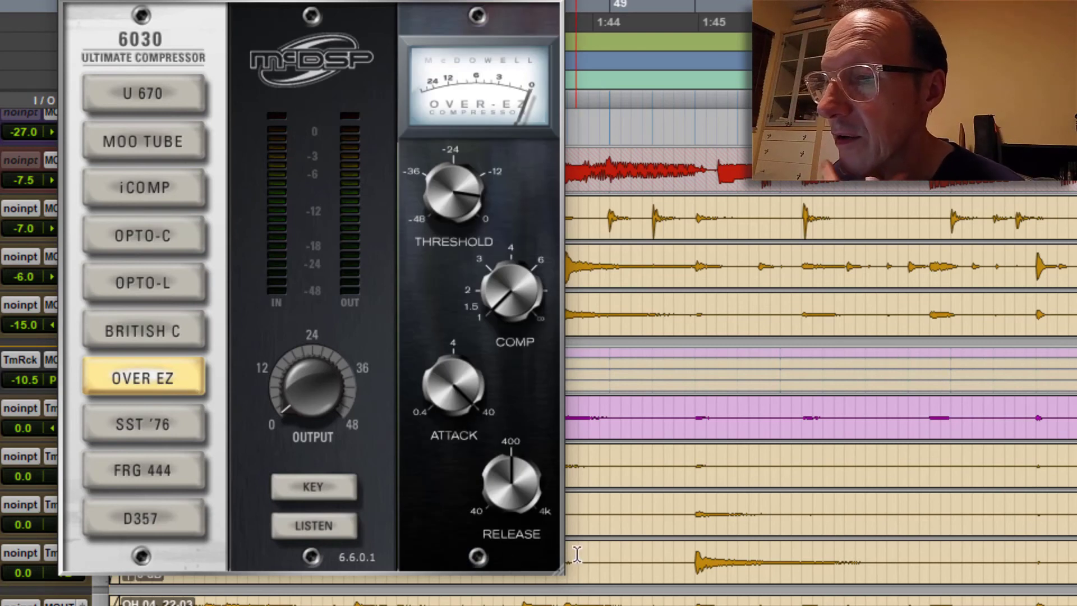
click(149, 332)
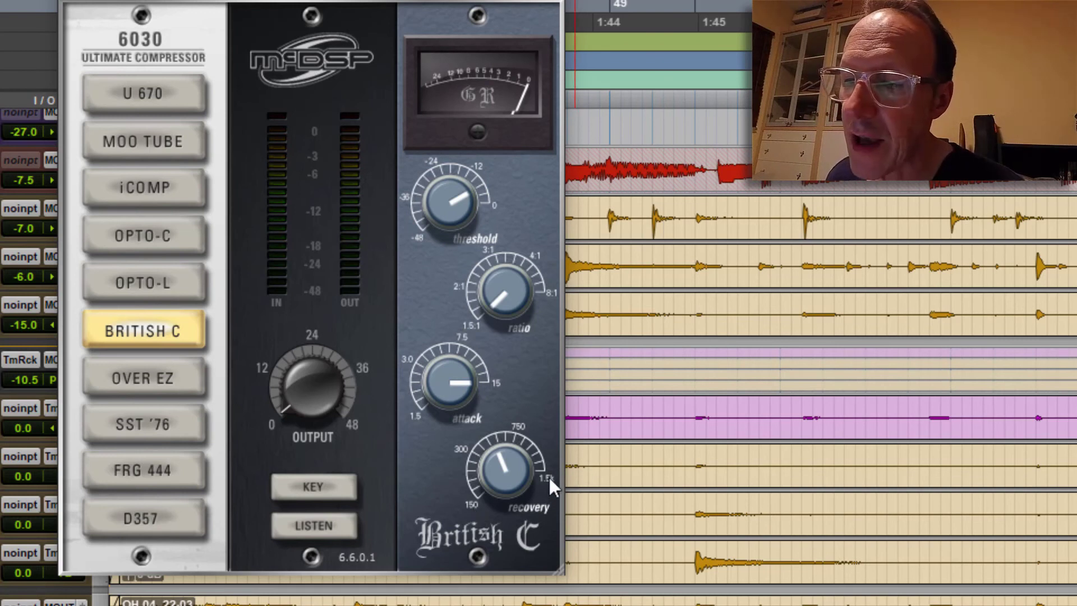
click(173, 377)
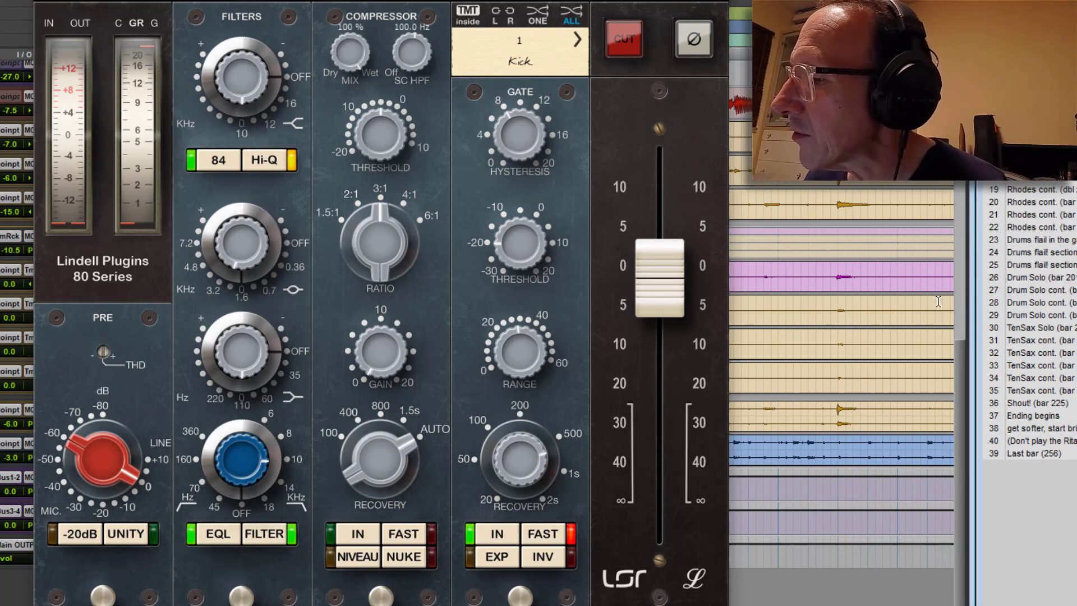
Recall memory location 23, the drum passage in the gaps, and switch the Kick channel strip's gate in.
click(1035, 243)
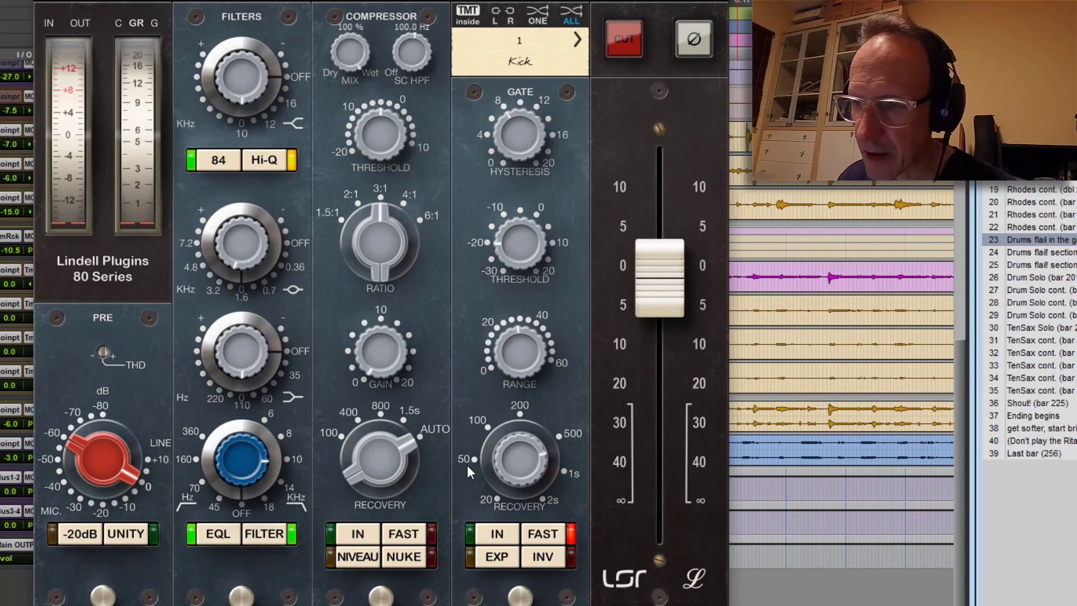
click(497, 534)
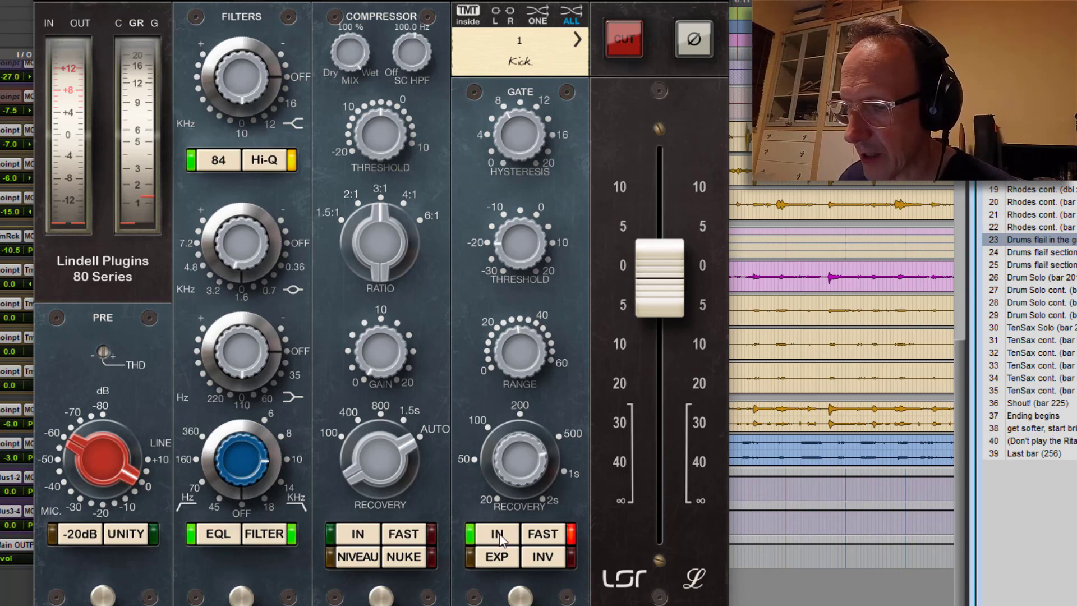
click(520, 45)
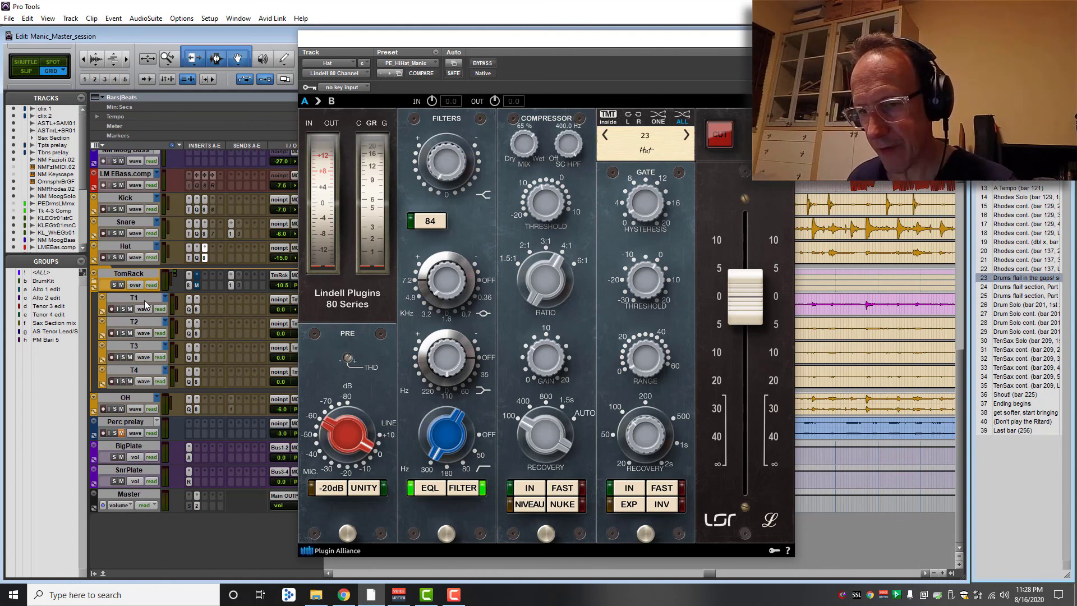
Point out the individual tom tracks T1 to T4 by selecting them, ending on T4.
click(147, 301)
click(147, 325)
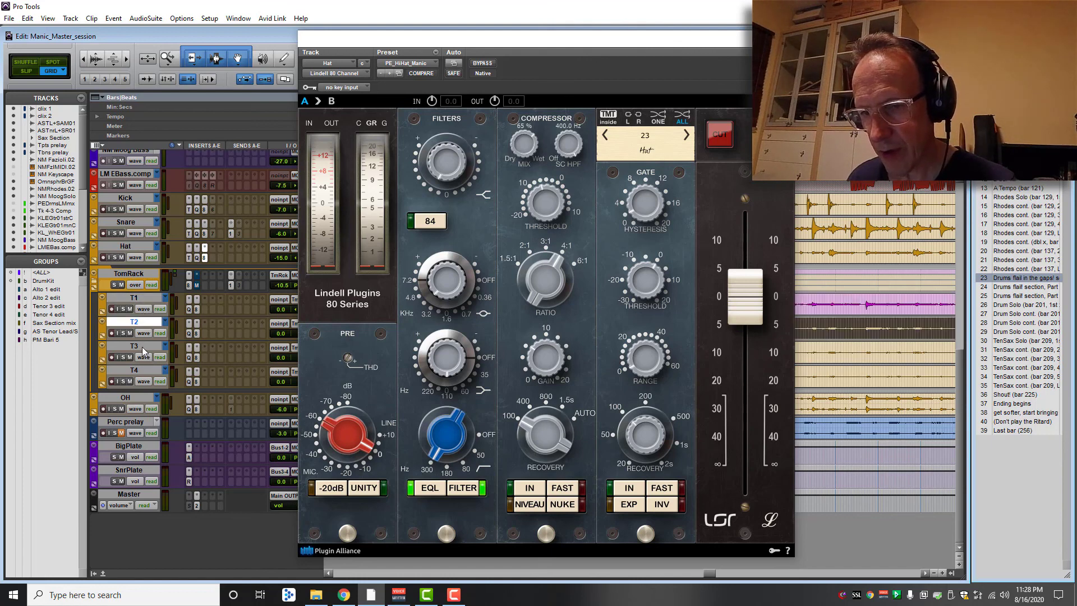
click(145, 351)
click(144, 369)
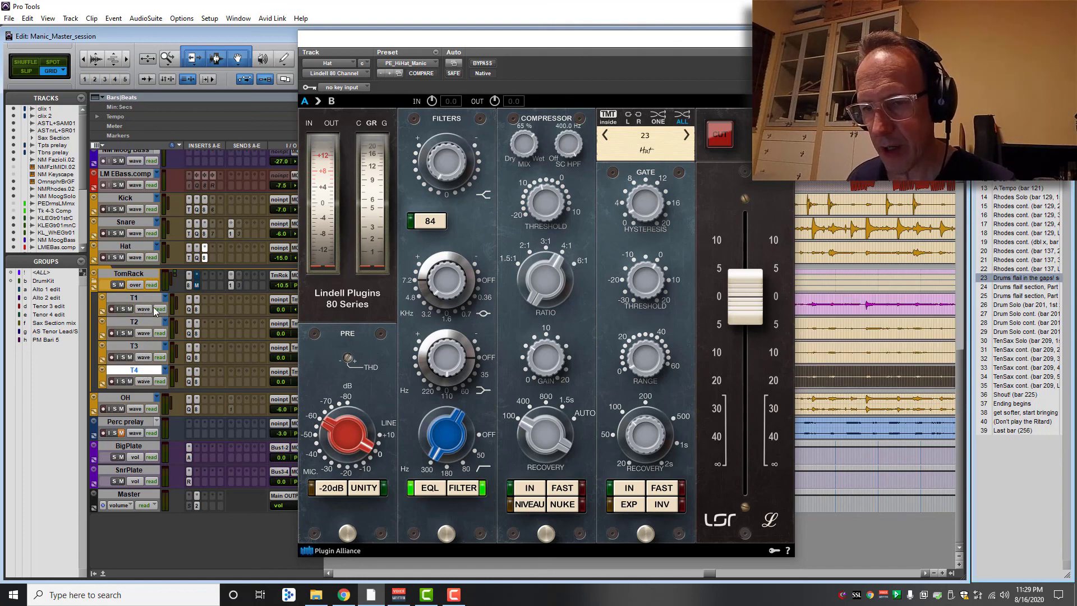
click(150, 302)
click(144, 372)
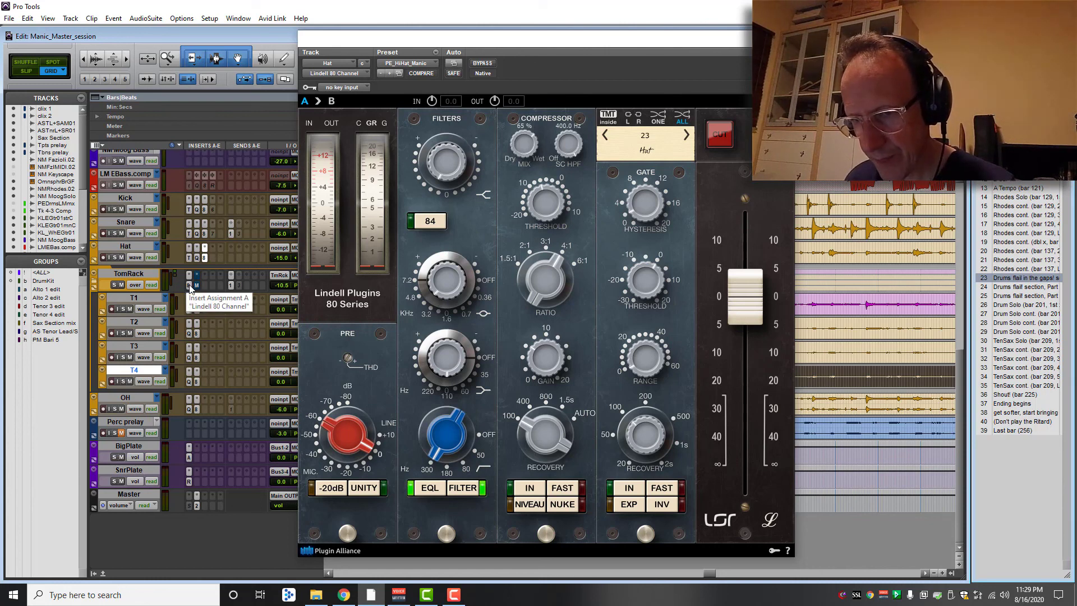
View the Lindell 80 Channel inserts on T1 and the TomRack track, returning to the one on T1.
click(198, 310)
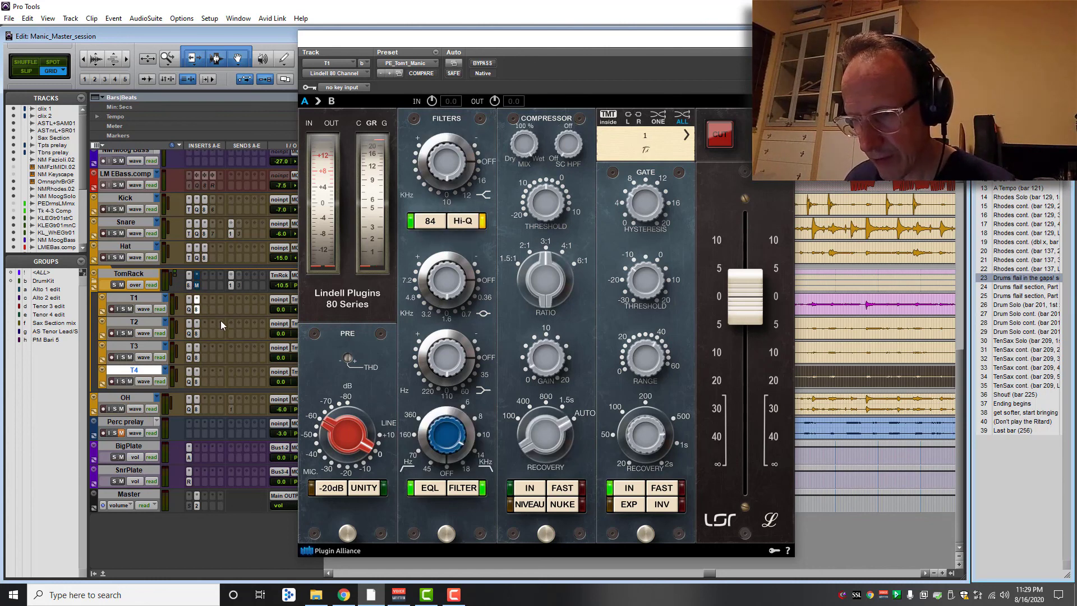
click(189, 285)
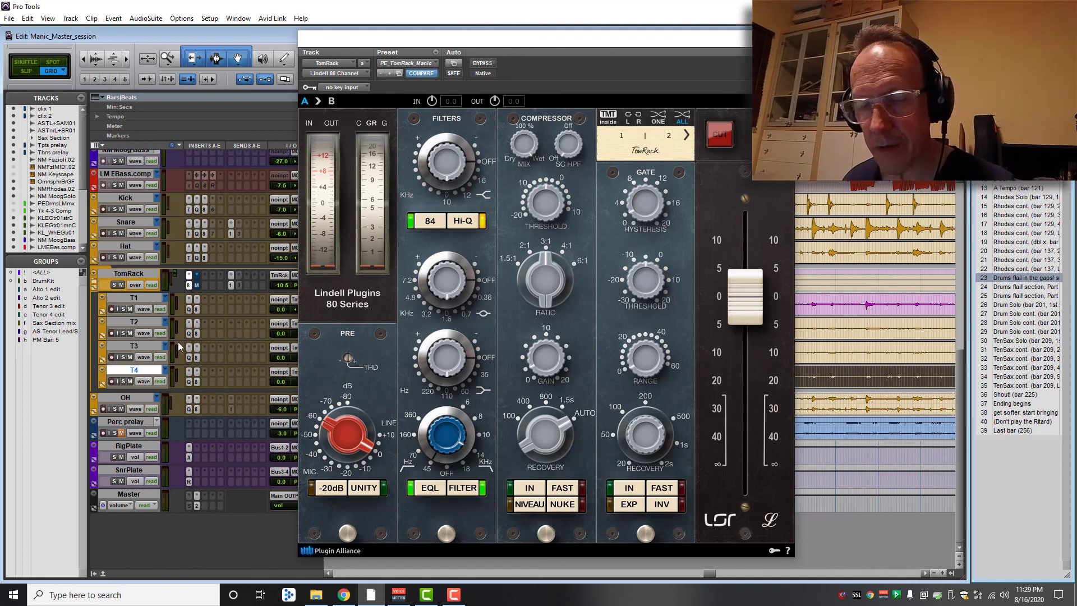
click(197, 309)
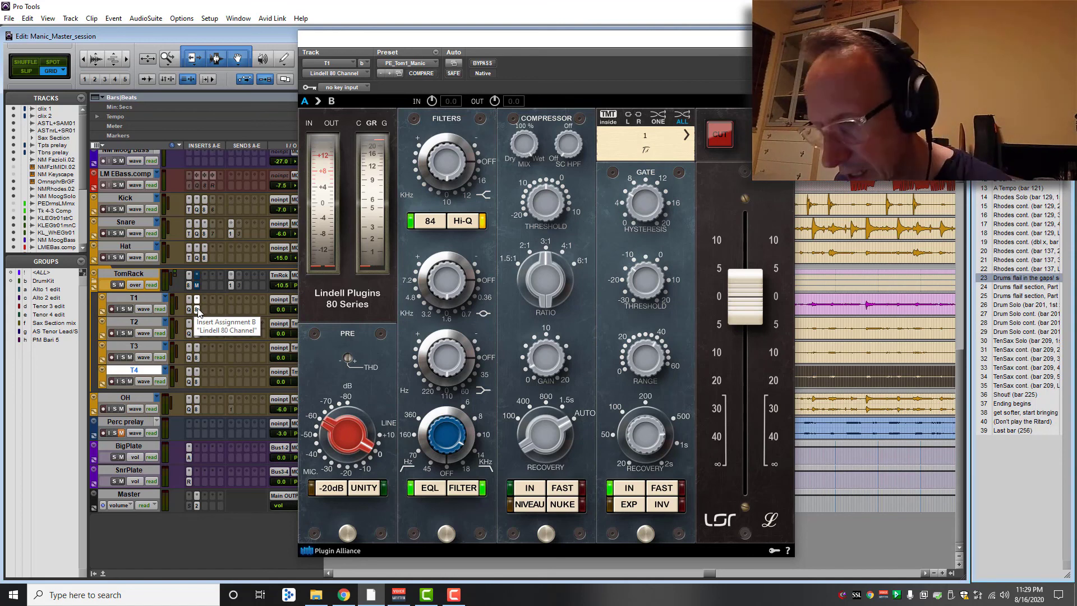
Open T2's Lindell 80 Channel insert and toggle its compressor in and out.
click(197, 323)
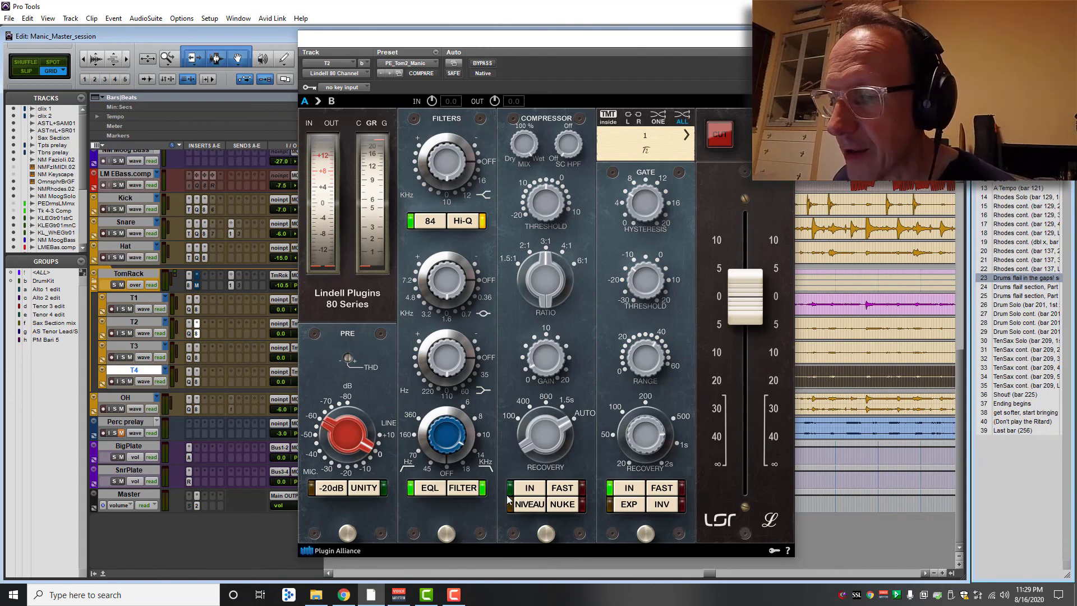
click(528, 489)
click(528, 489)
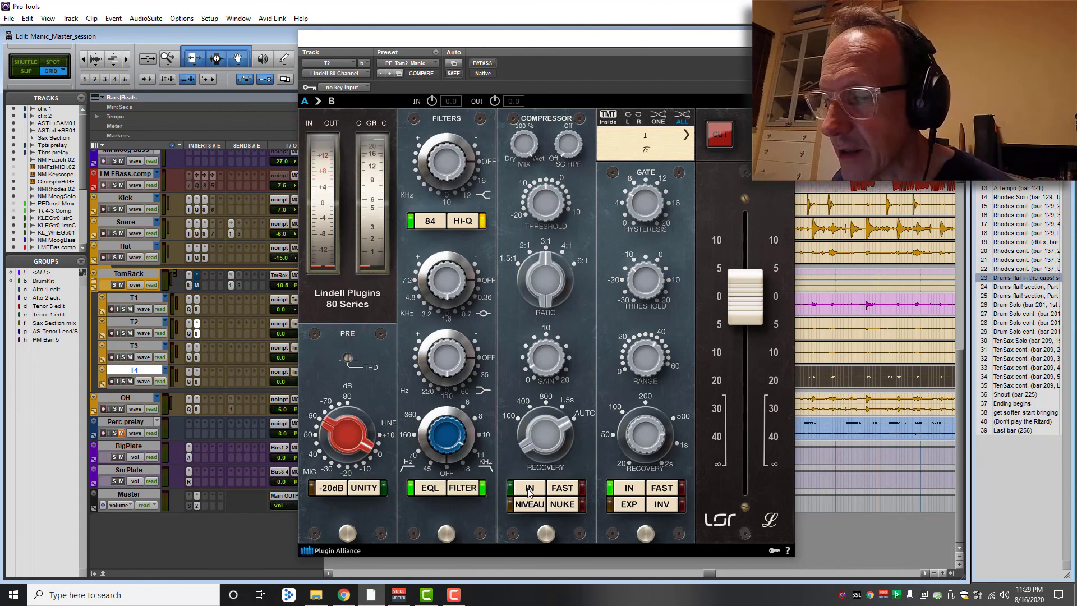
Review the Lindell 80 Channel inserts on T3 and T4, and go back through T3 and T2 to T1.
click(197, 347)
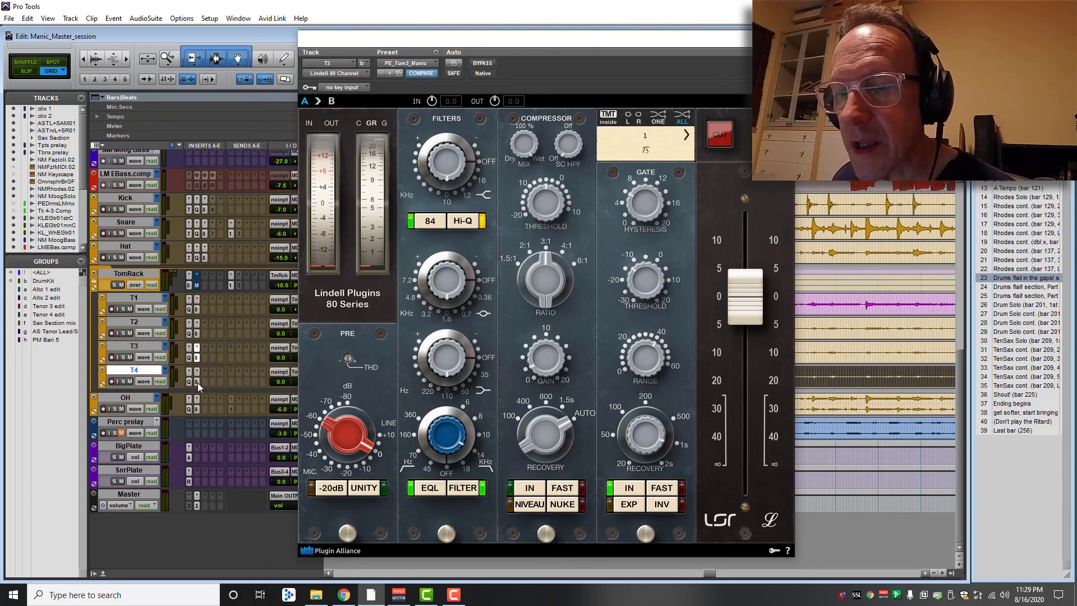
click(197, 372)
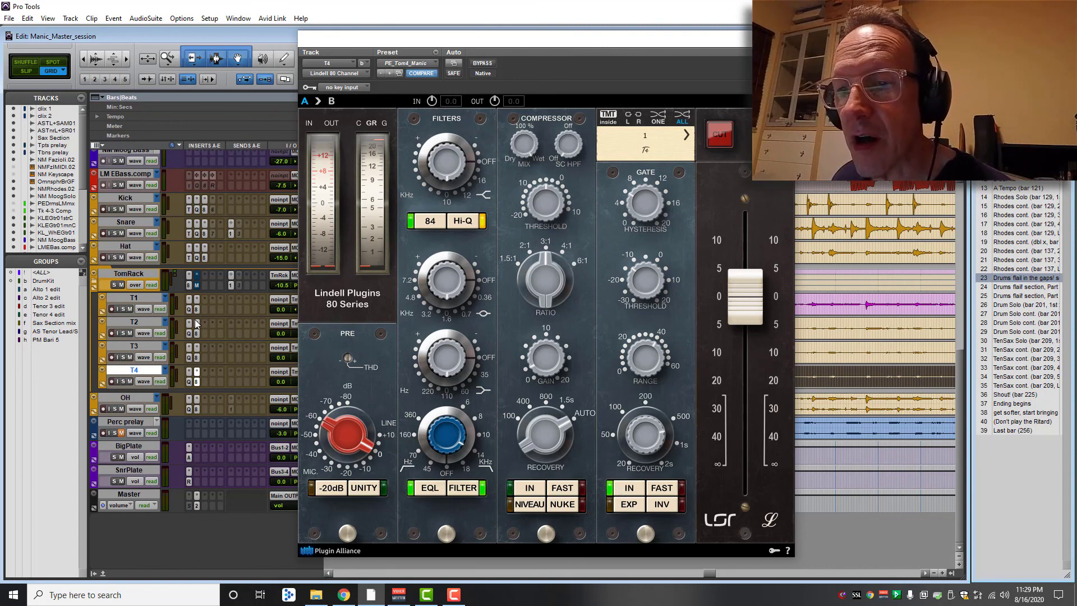
click(197, 349)
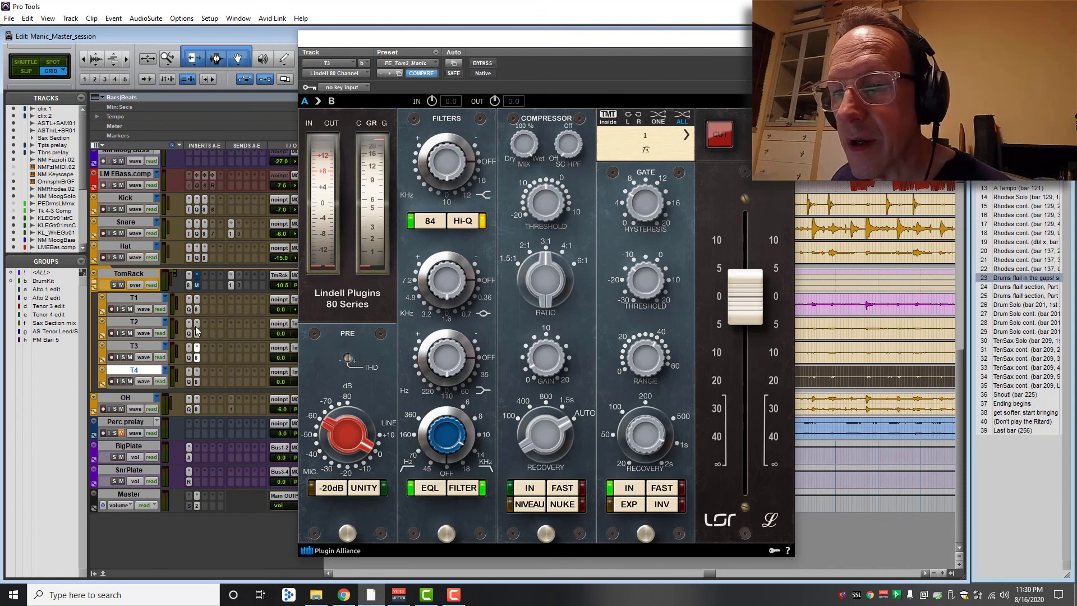
click(196, 324)
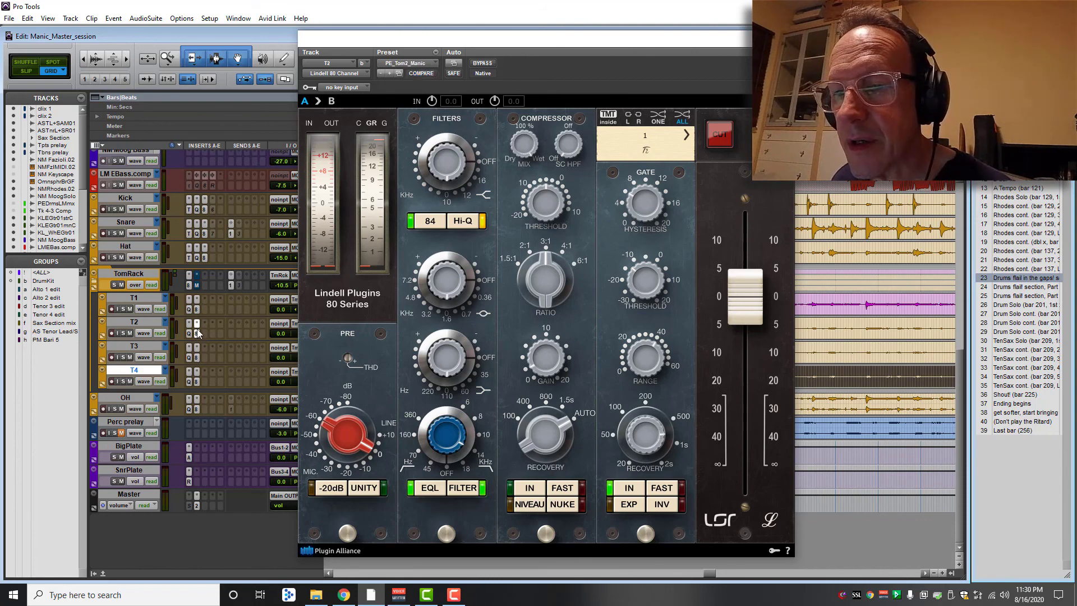
click(197, 300)
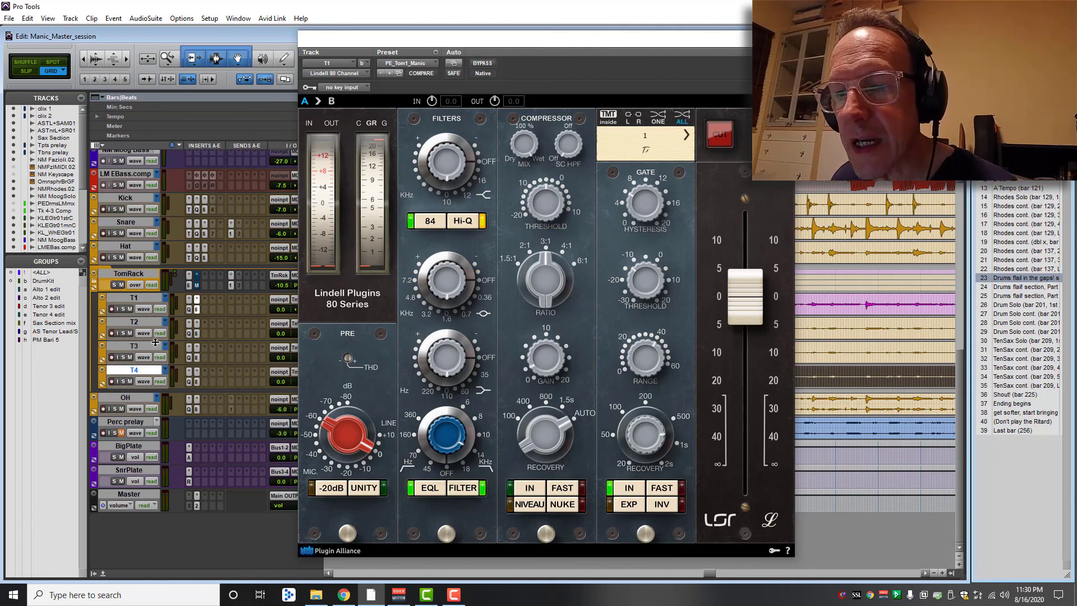
Solo T1, audition it with the gate switched out and back in, and unsolo the track.
click(123, 309)
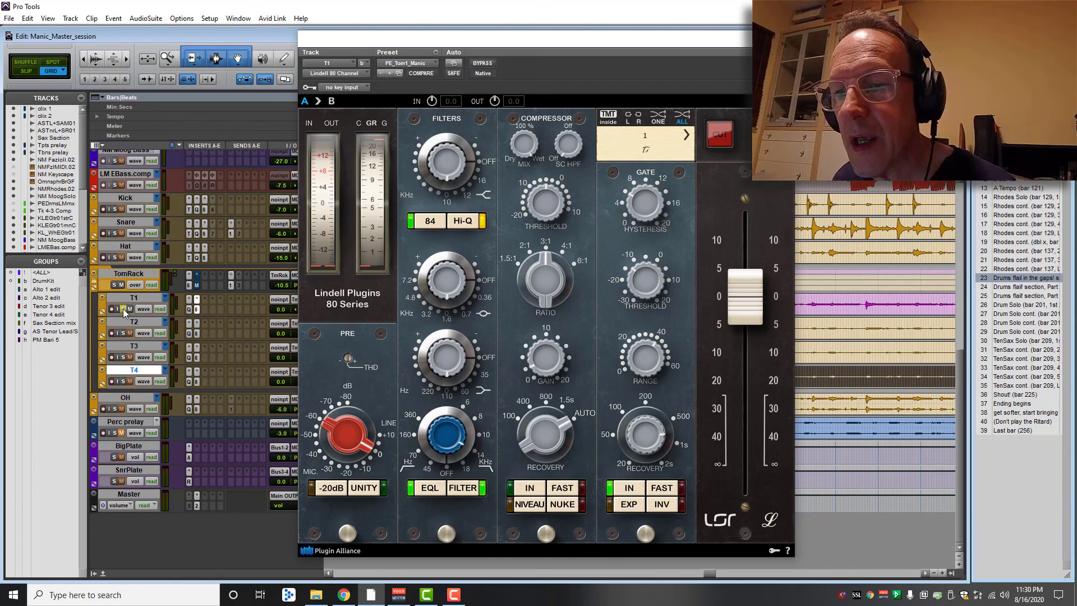
click(629, 488)
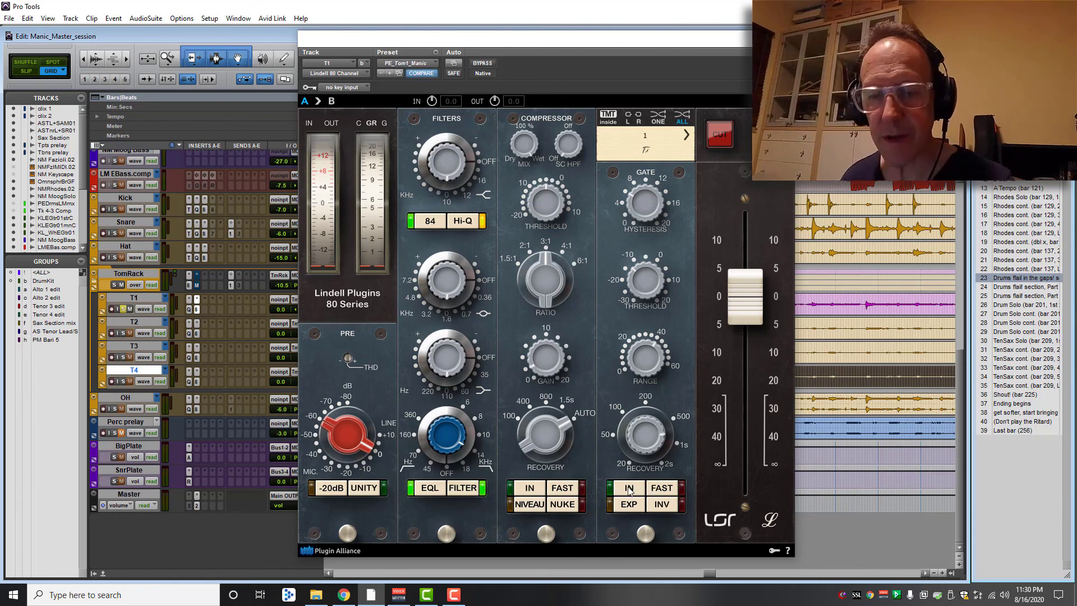
key(space)
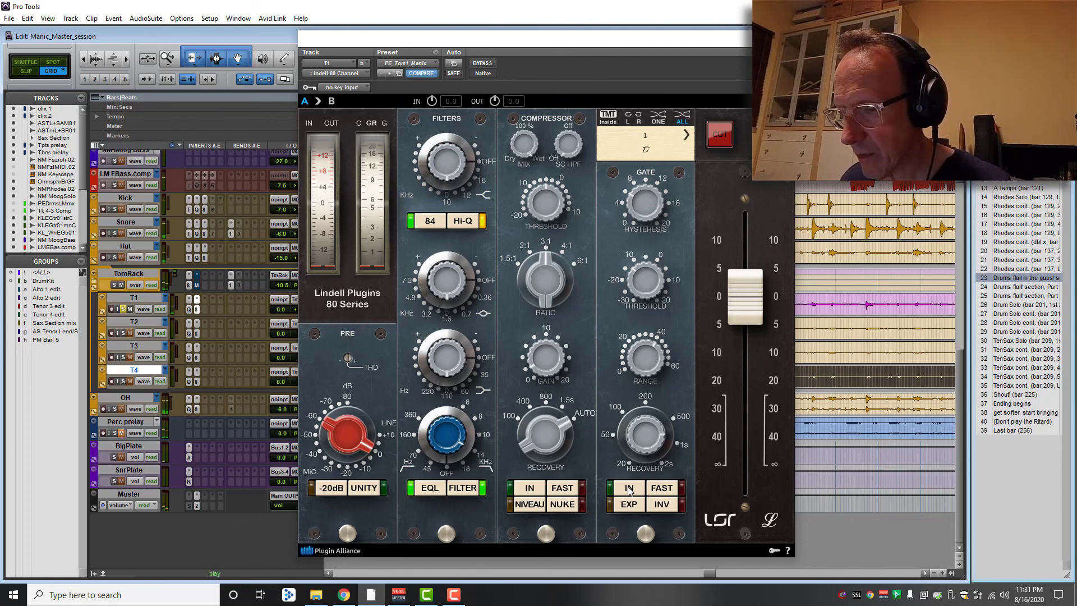
click(629, 488)
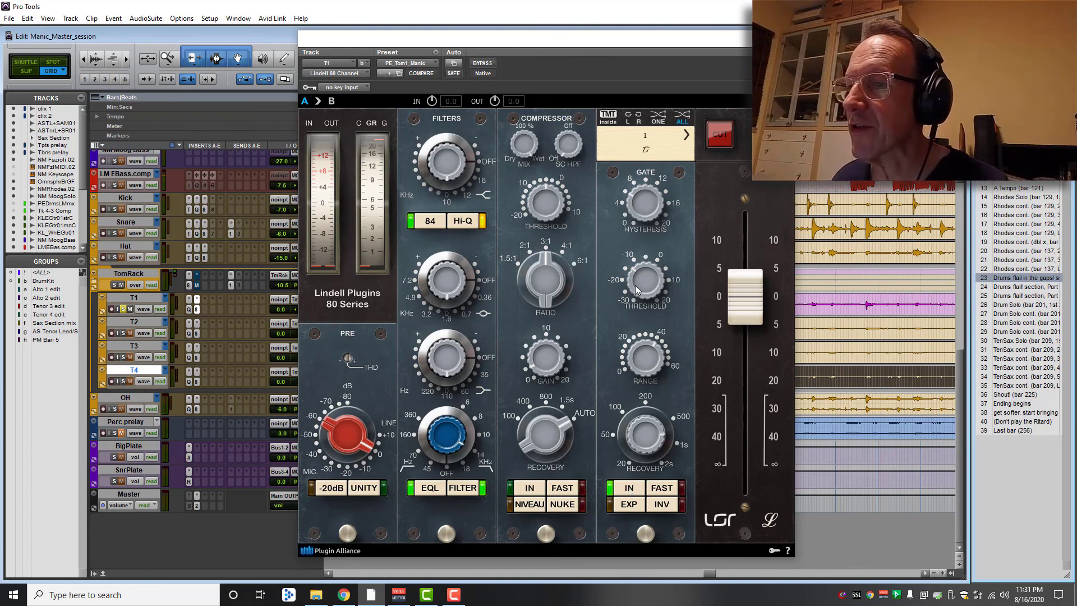
mouse_move(643, 284)
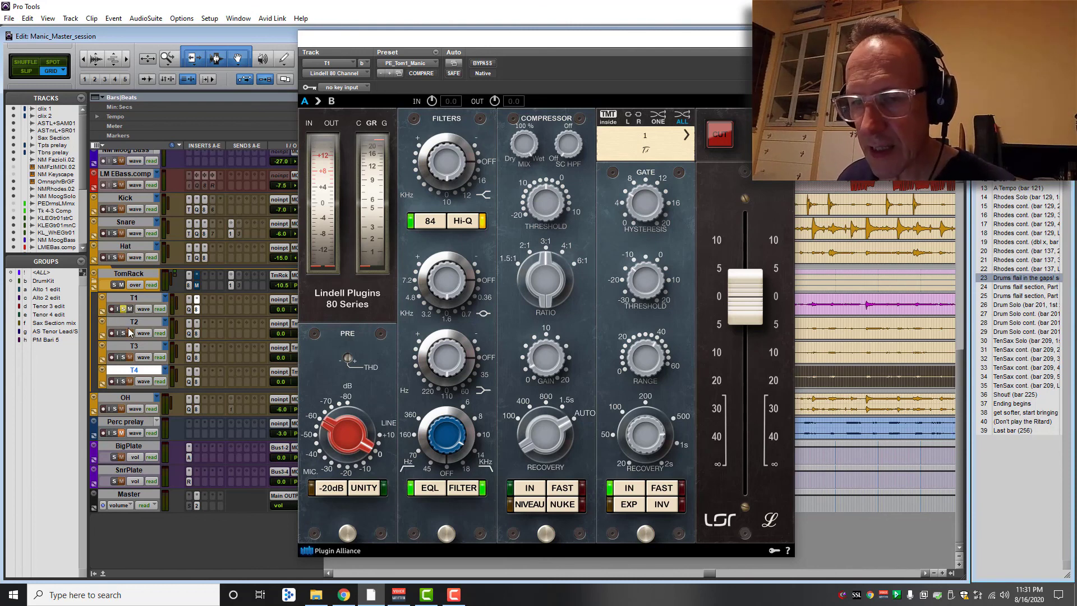
click(123, 309)
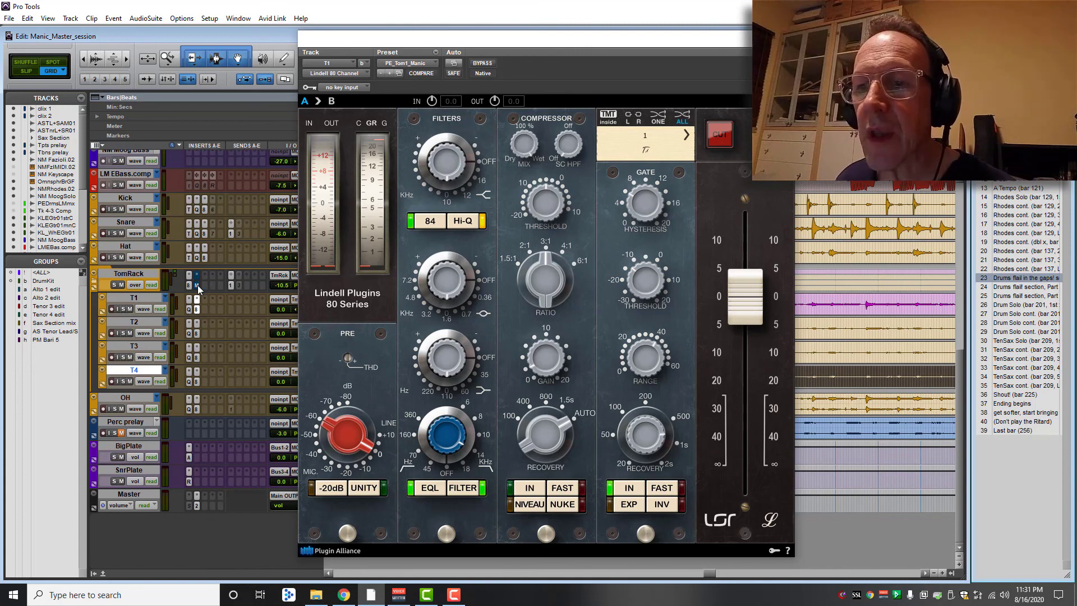
Solo the TomRack track, play it back, and recall memory location 26, Drum Solo.
click(116, 287)
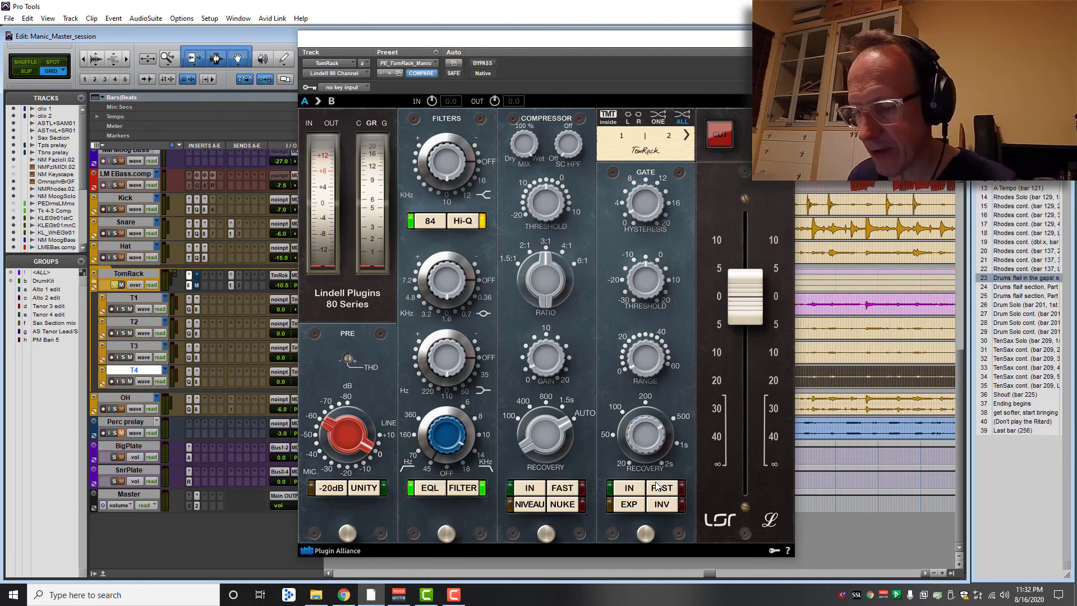
key(space)
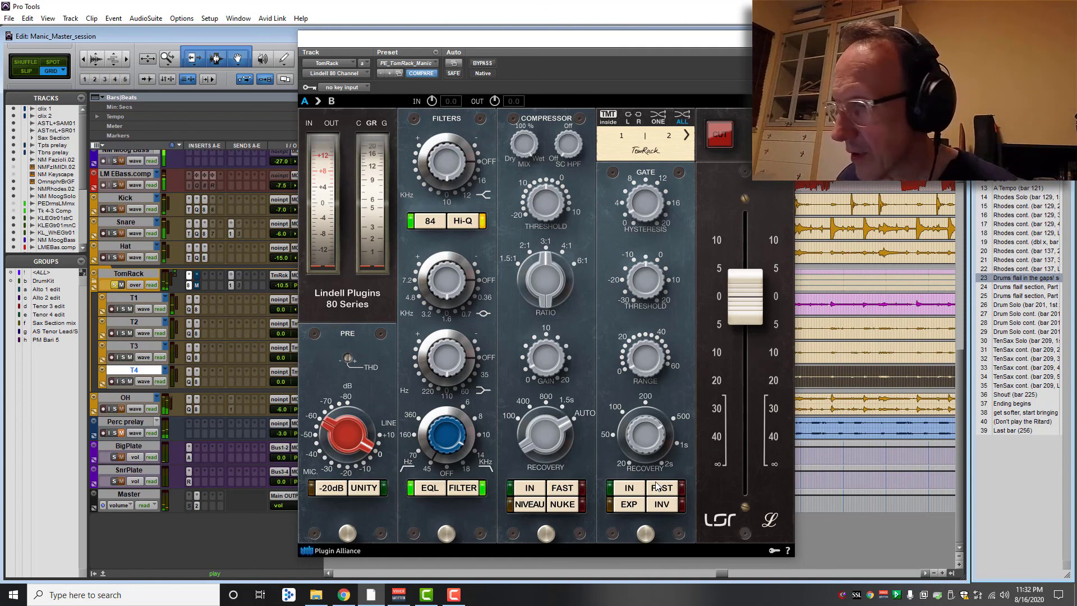
click(1003, 307)
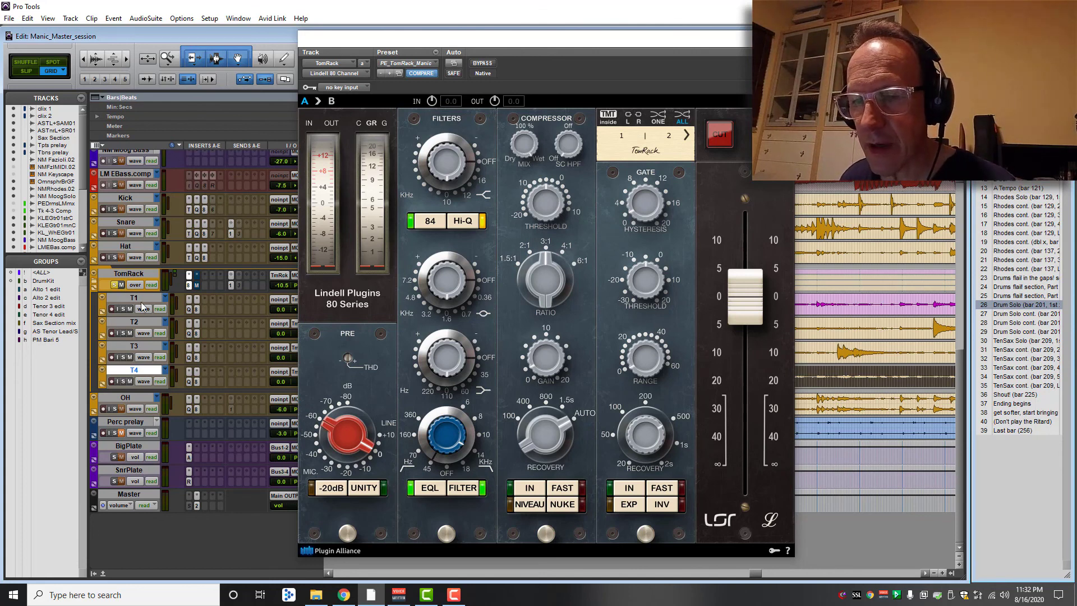
Open TomRack's FabFilter Pro-MB insert, audition it during playback, and toggle the plug-in's bypass on and off.
click(197, 285)
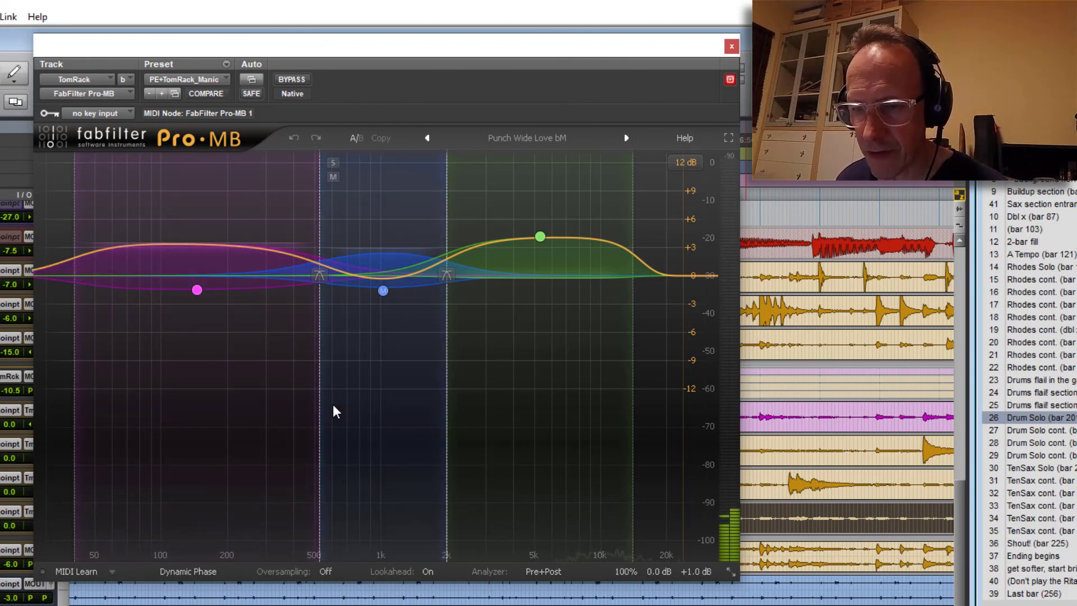
key(space)
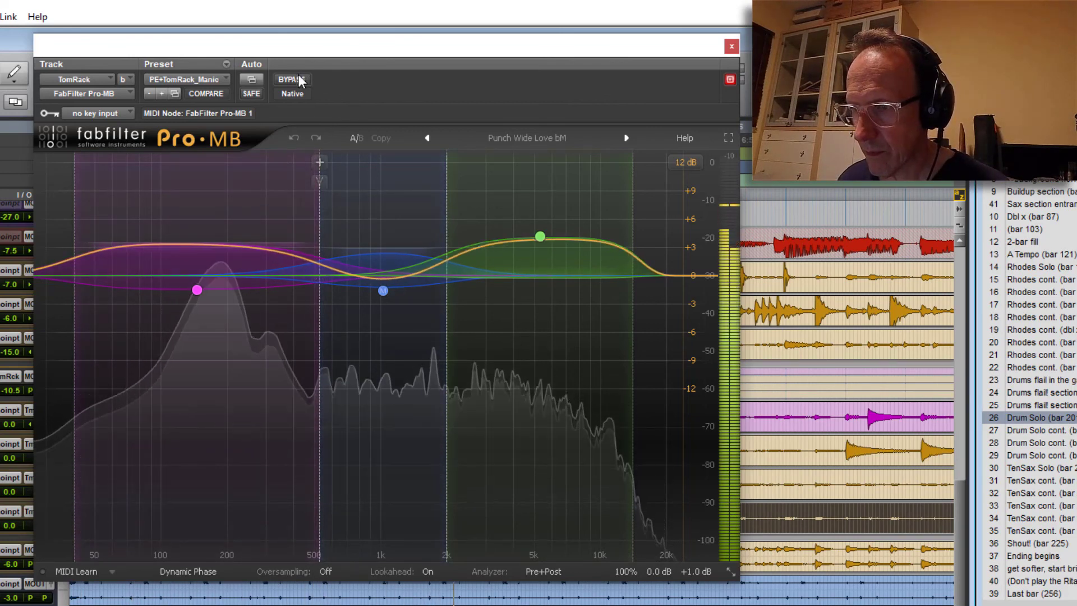
key(space)
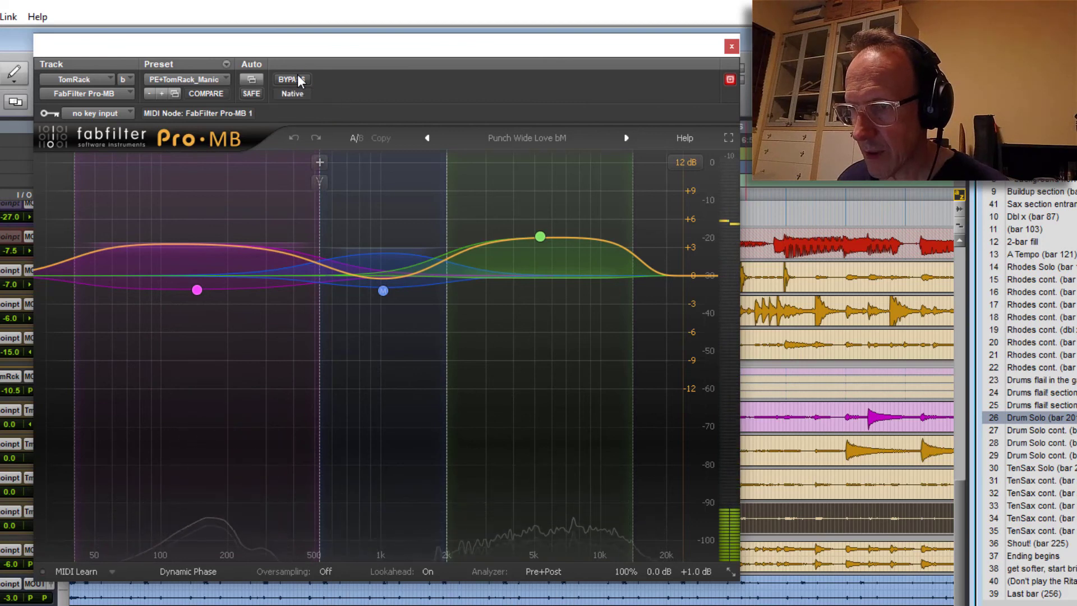
click(292, 79)
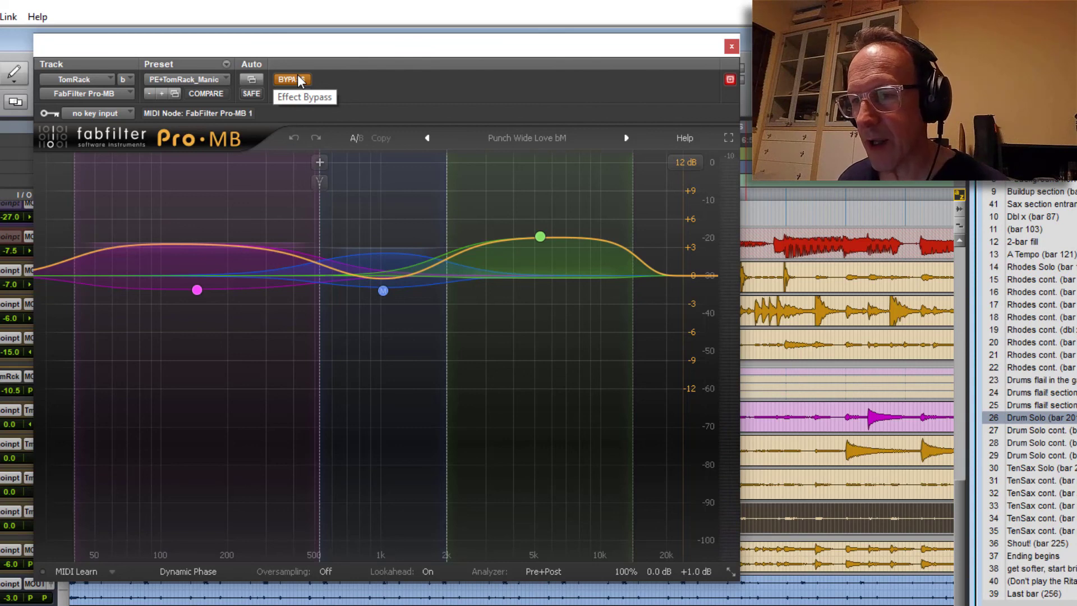
click(299, 80)
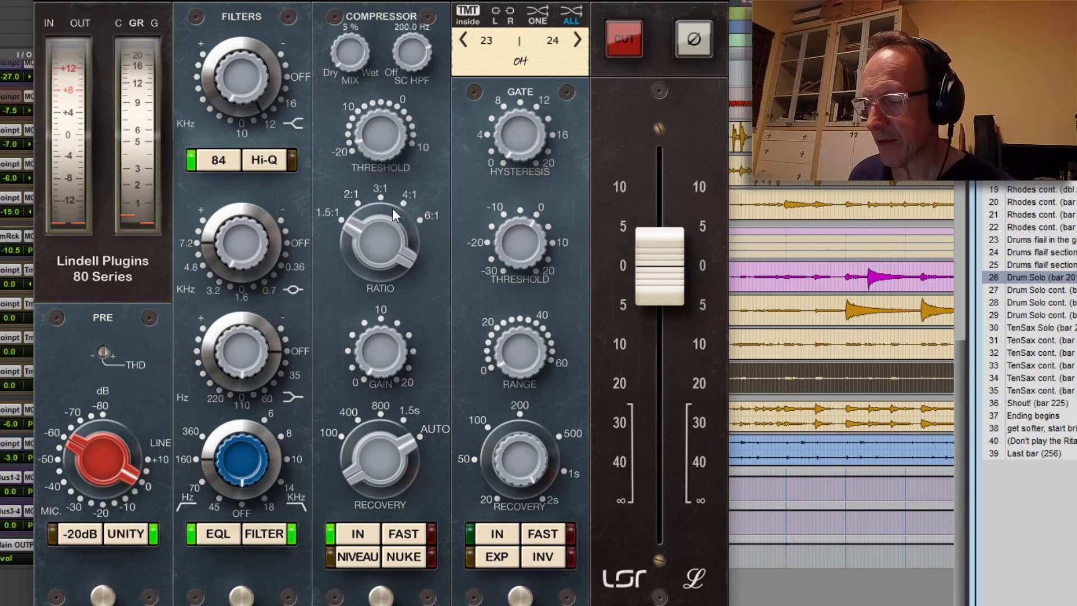
Toggle Fast mode on the OH channel's Lindell 80 compressor and switch the compressor out for comparison.
click(413, 535)
click(415, 535)
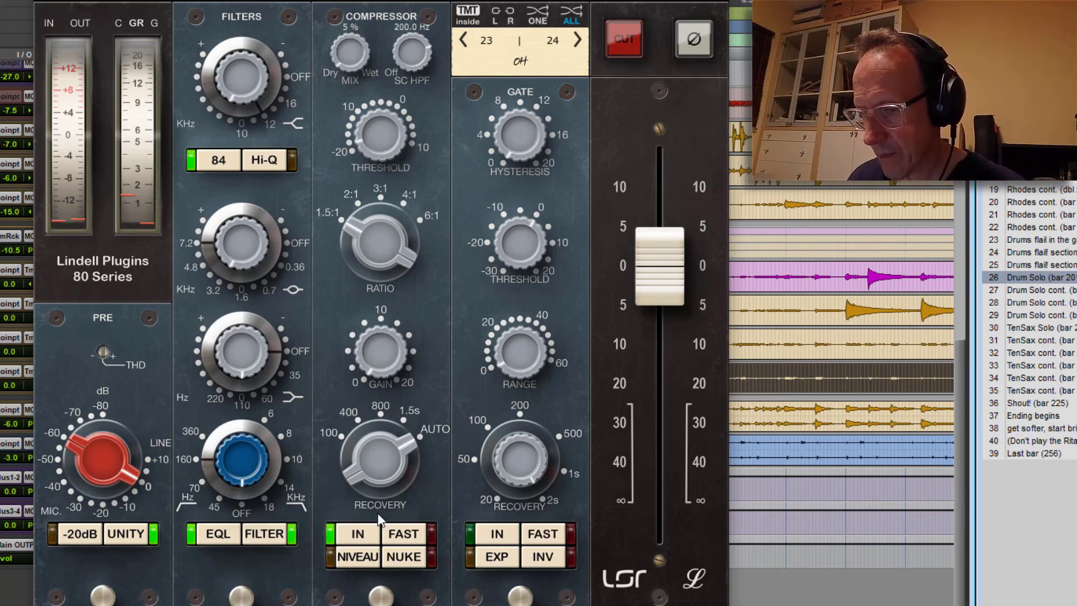
click(357, 535)
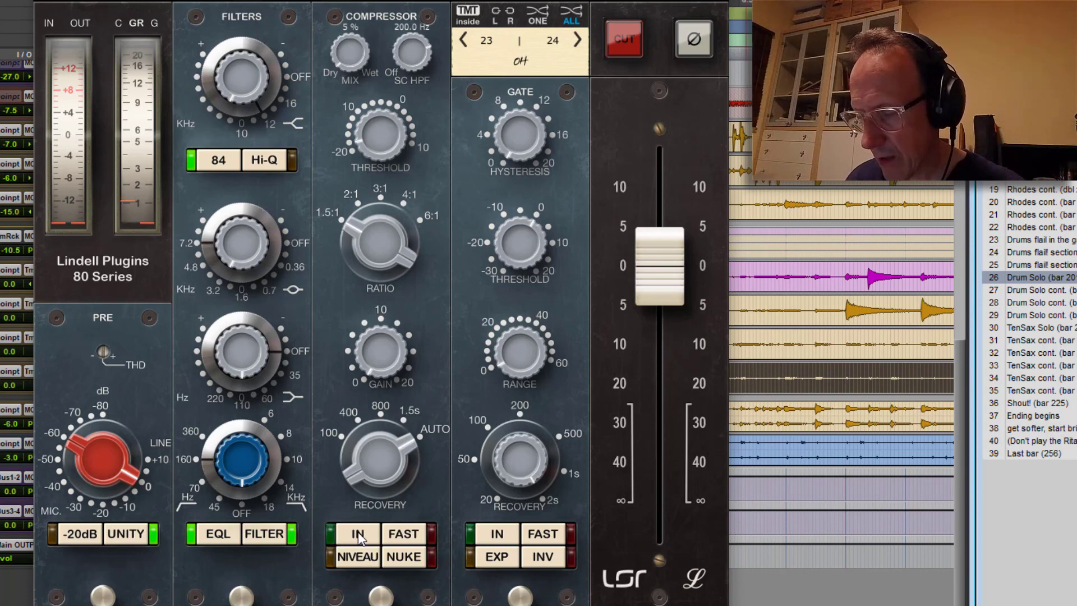
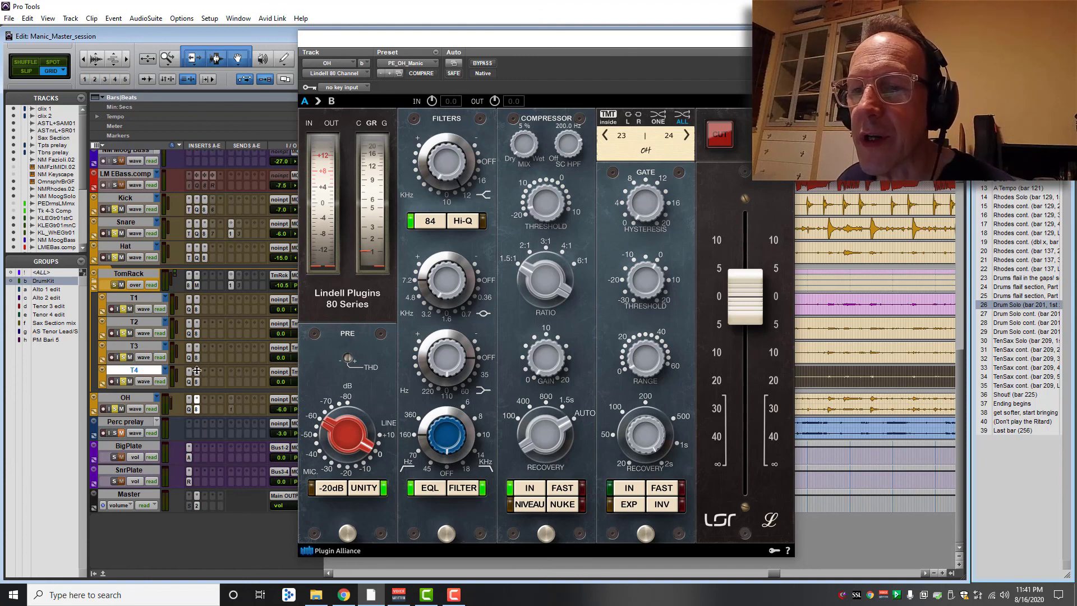
Open the Kick track's Lindell 80 Channel insert, solo Kick, and compare its gate switched out and back in.
click(204, 199)
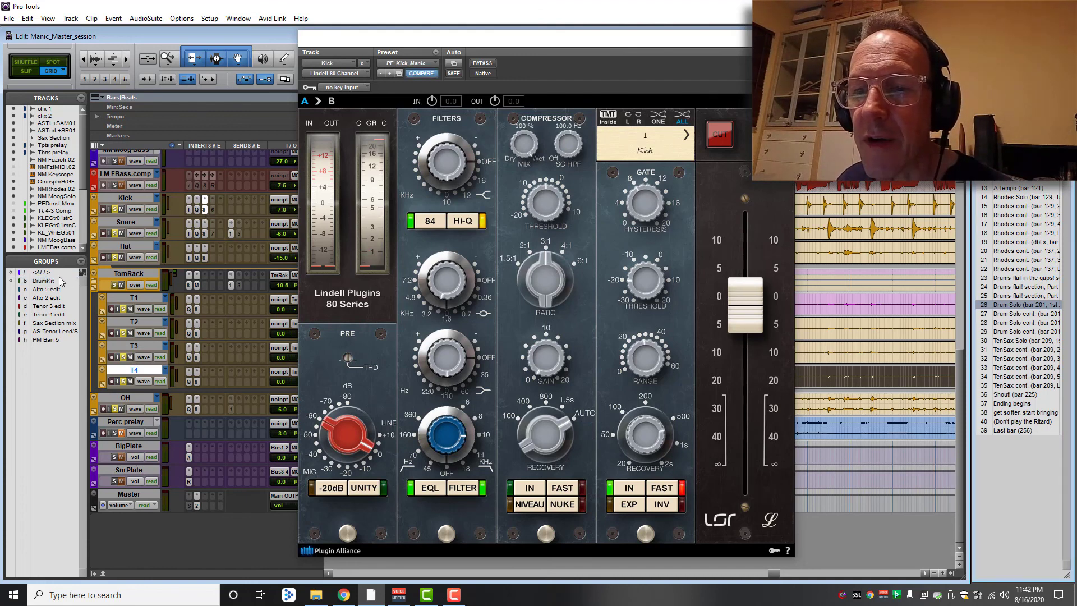
click(115, 209)
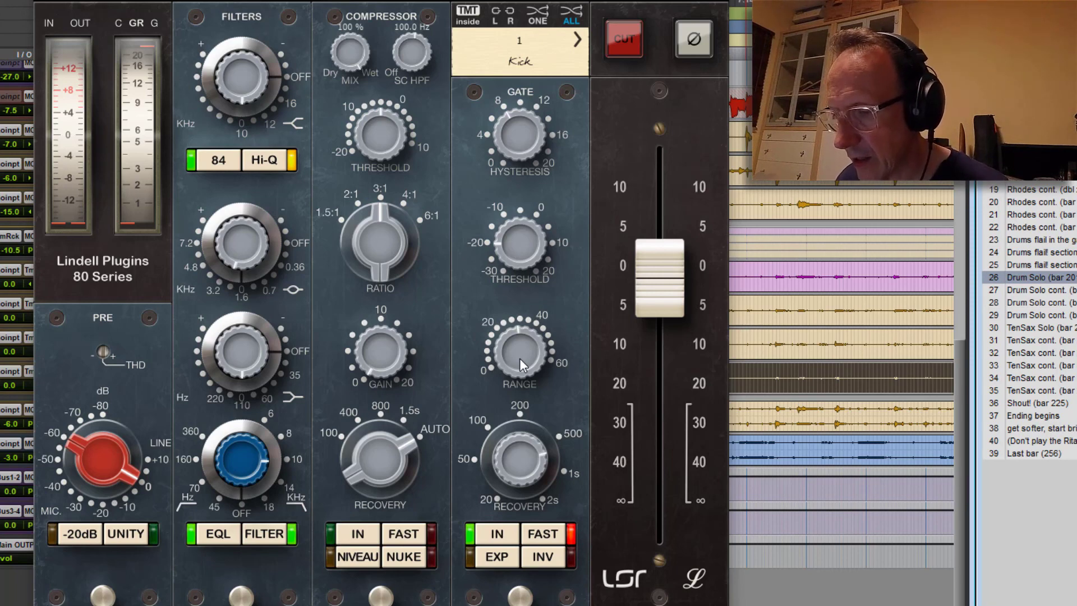
click(495, 533)
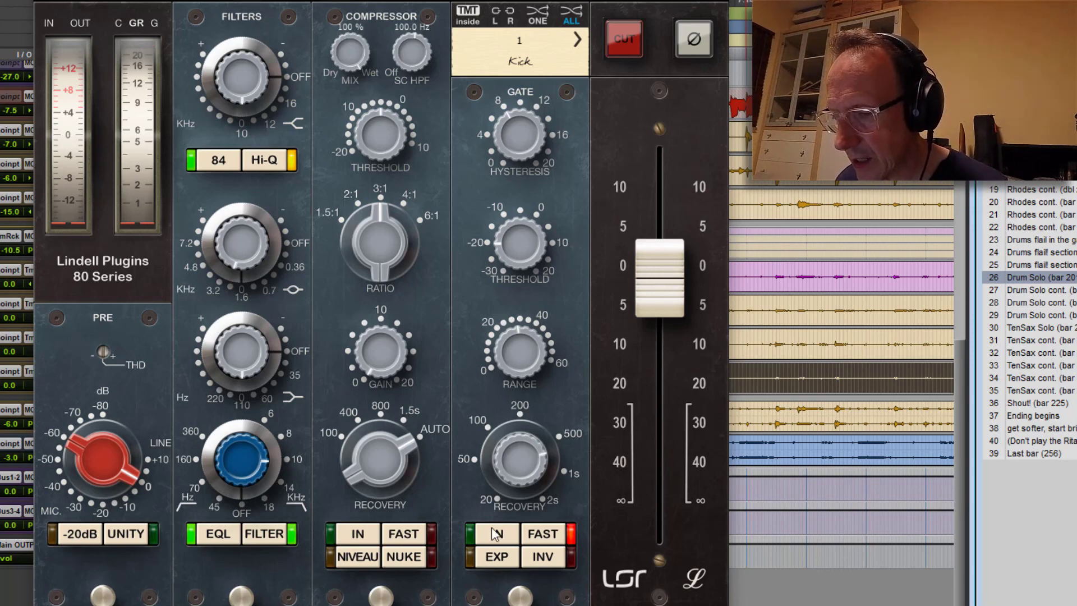
click(495, 532)
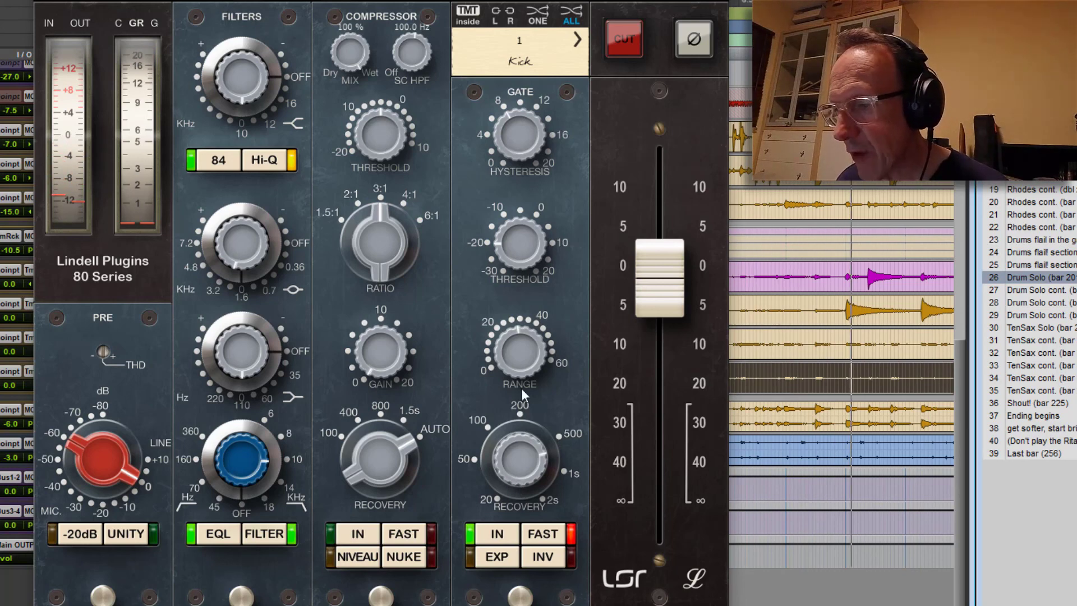
Try different range and threshold settings on the Kick channel's gate.
mouse_move(515, 357)
drag(515, 354, 487, 240)
mouse_move(518, 359)
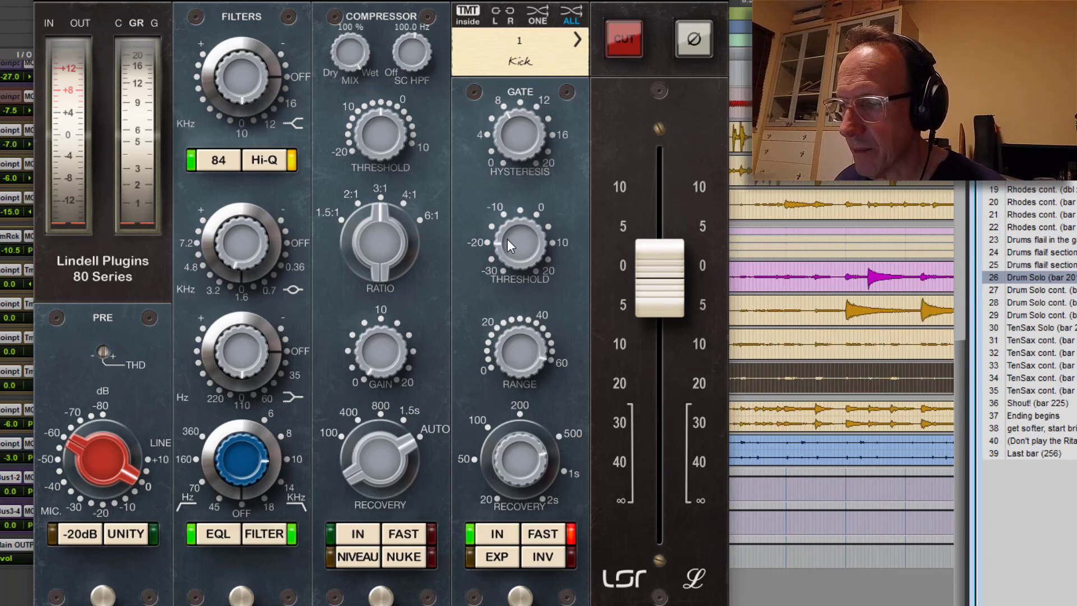
drag(507, 239, 509, 225)
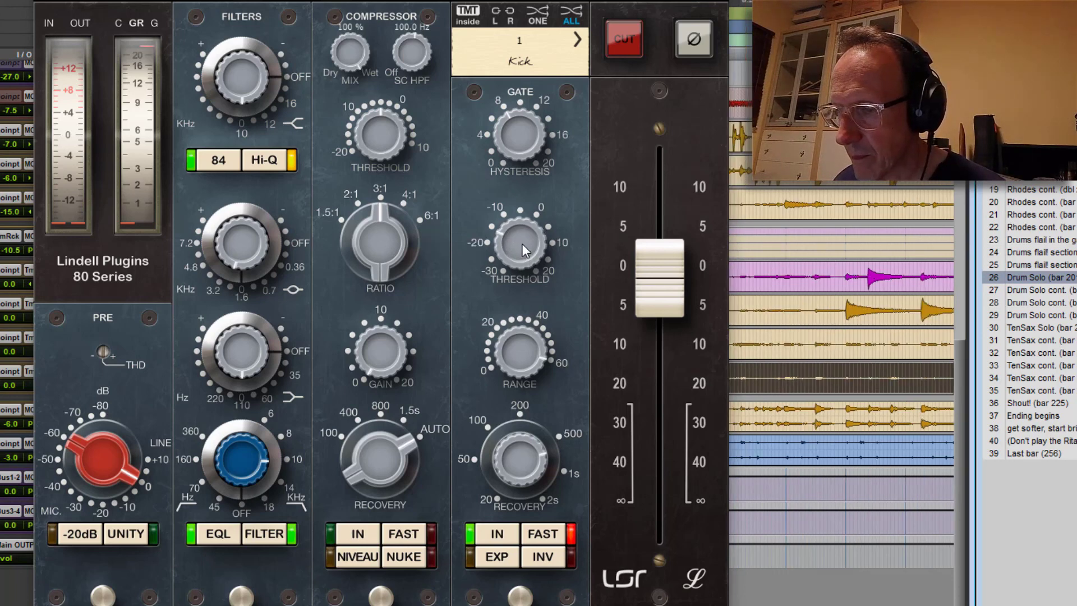
drag(518, 243, 516, 238)
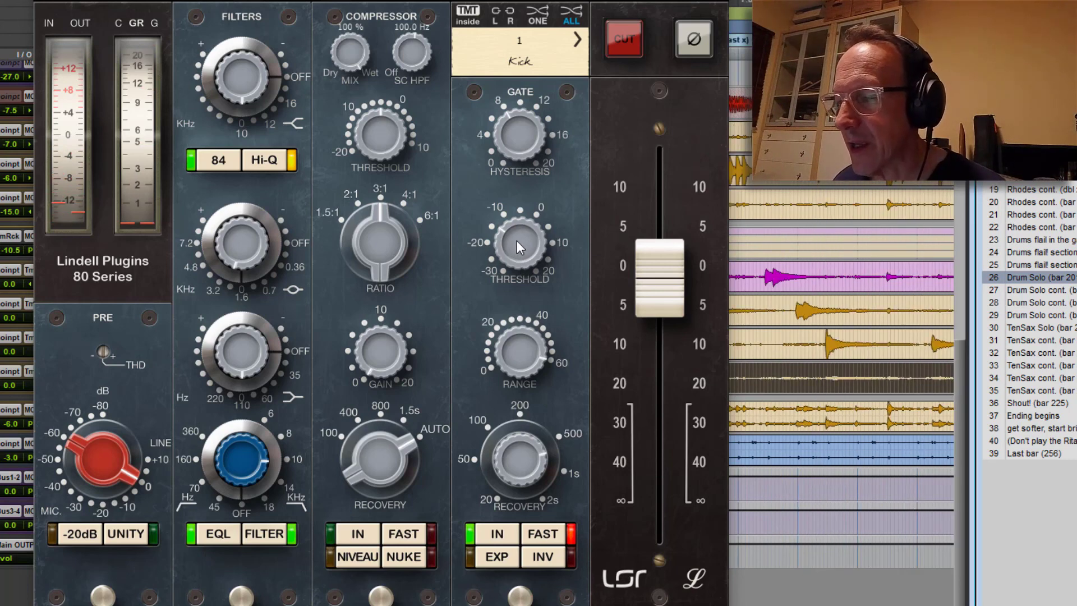
mouse_move(514, 240)
drag(514, 240, 514, 230)
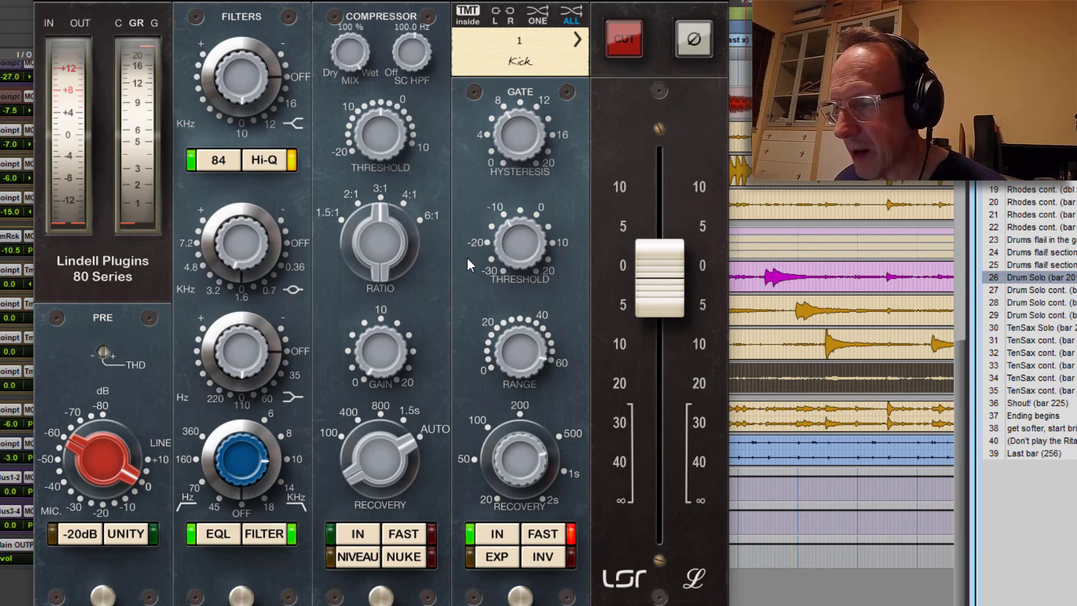
Reload the PE_Kick_Manic preset on the Kick channel and compare the gate switched out and back in.
click(247, 1)
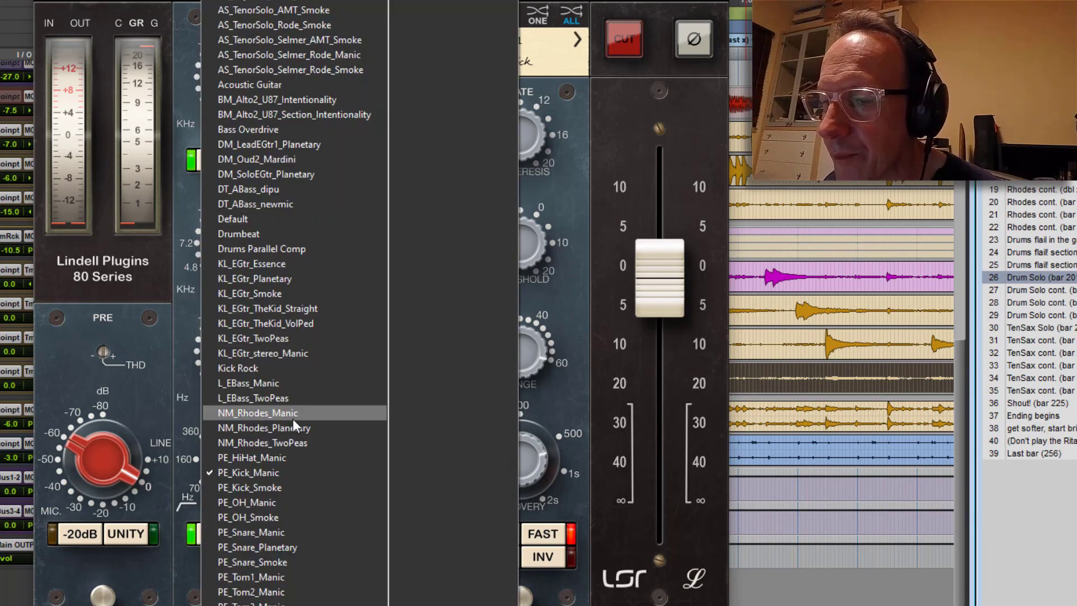
click(279, 471)
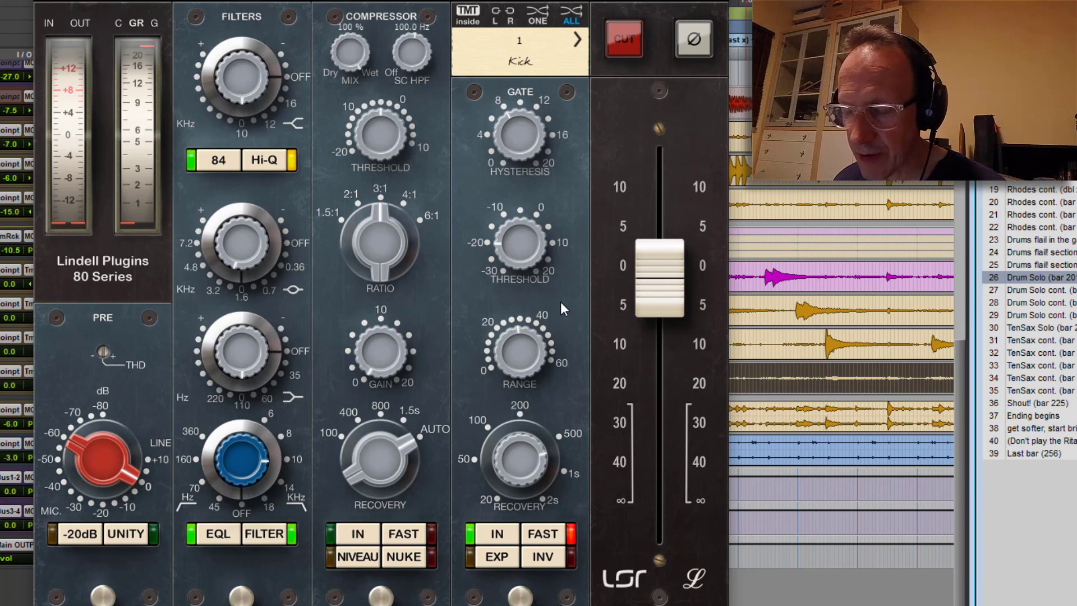
click(501, 534)
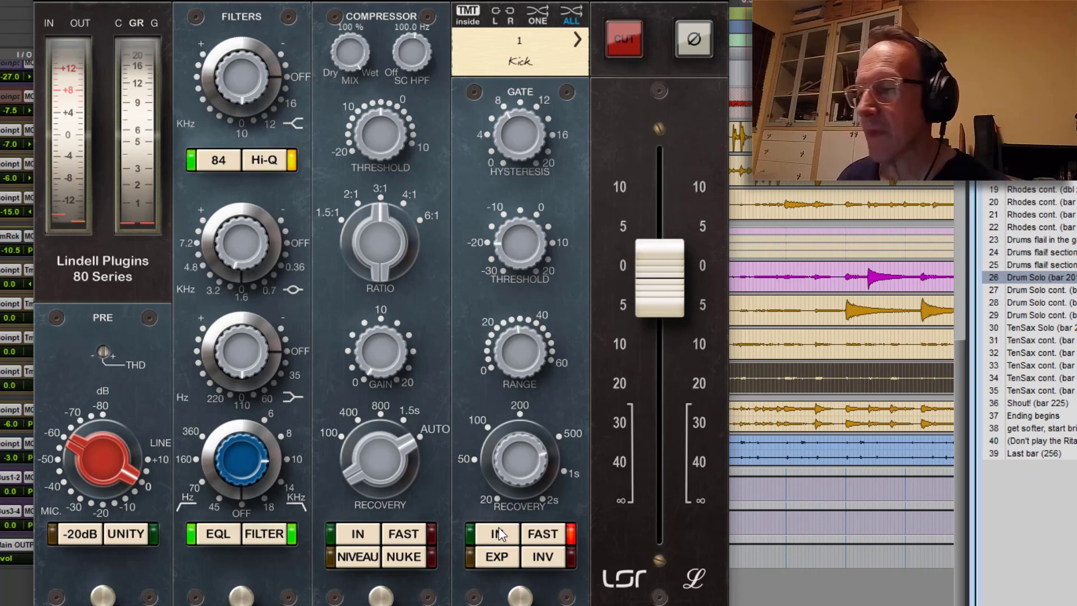
click(498, 533)
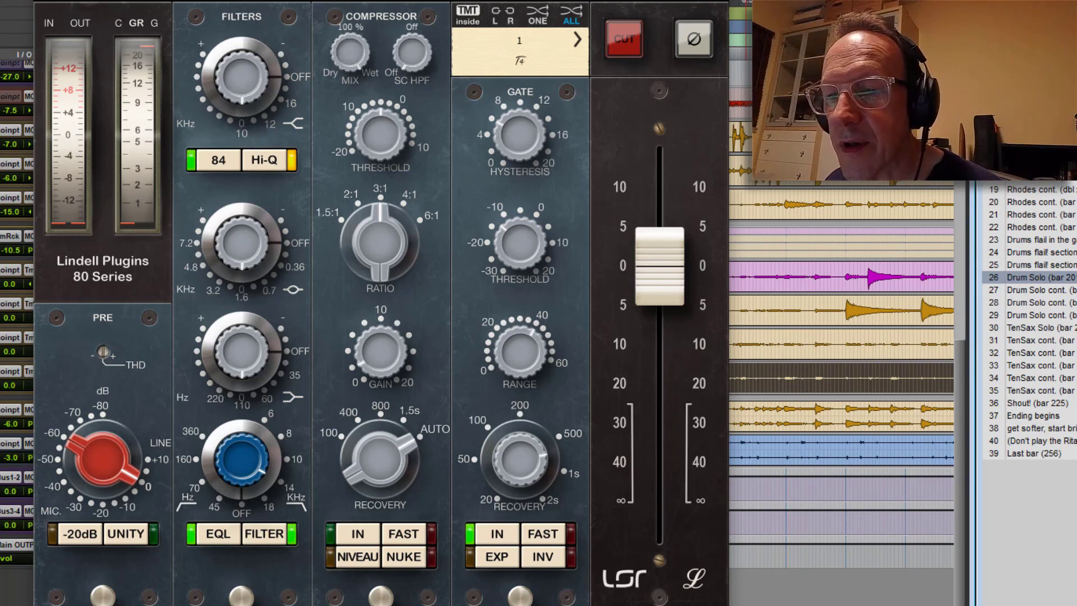
Adjust the recovery of T4's gate, then place the playback cursor just before a T4 tom hit and start playback.
drag(519, 458, 520, 454)
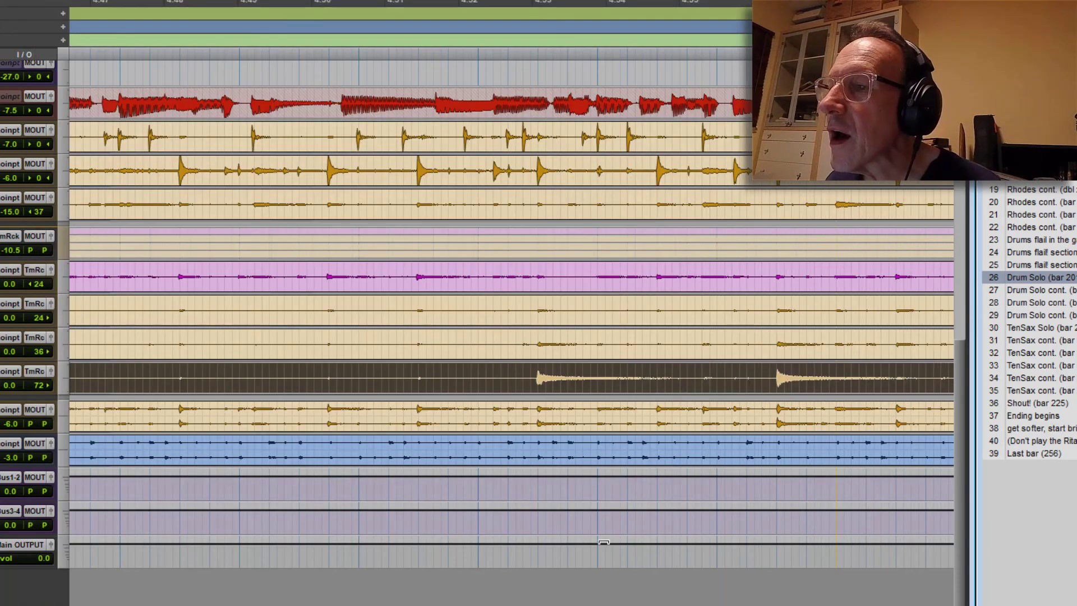
click(479, 47)
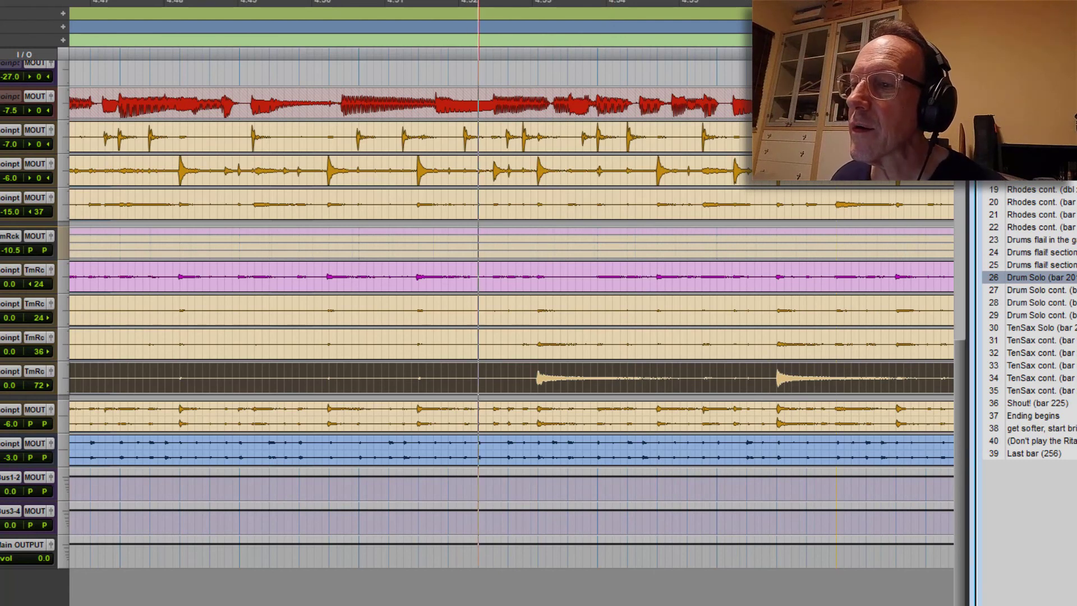
key(space)
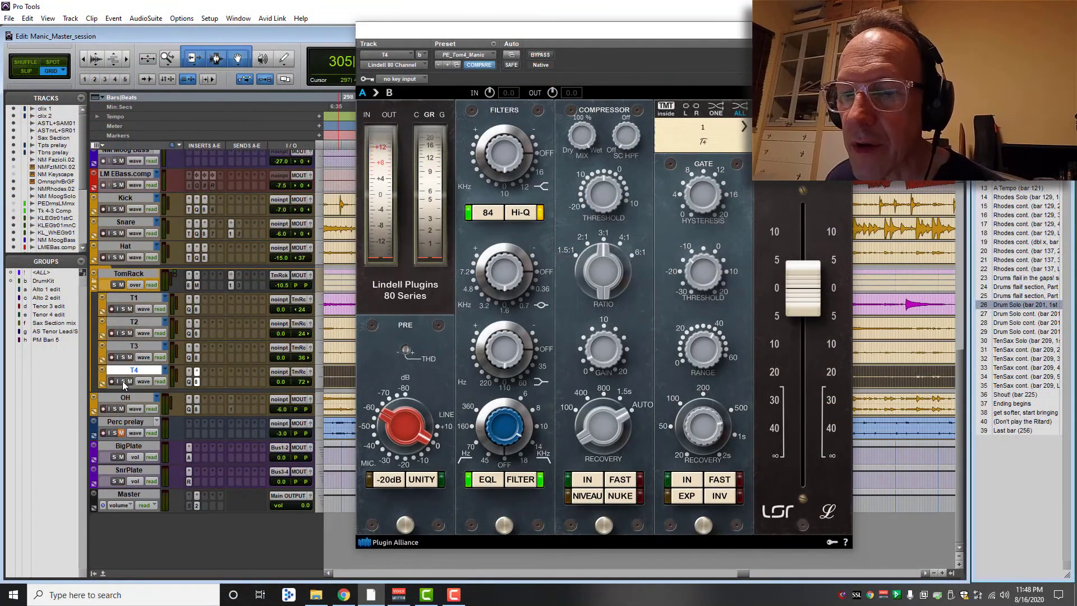
Audition the TomRack track in solo, then enable the DrumKit group and solo its tracks together.
click(114, 284)
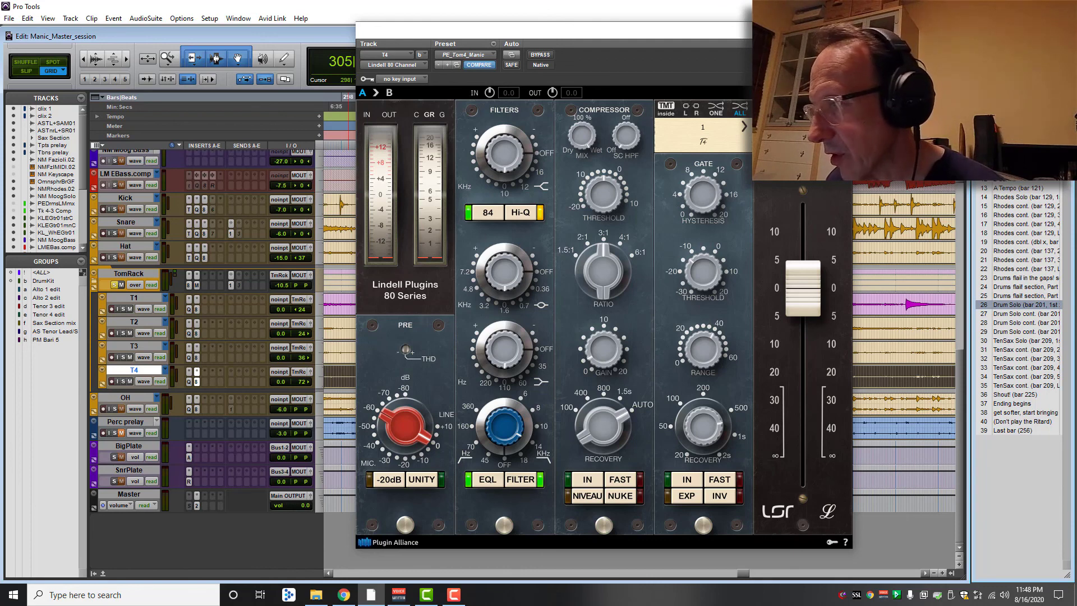
key(space)
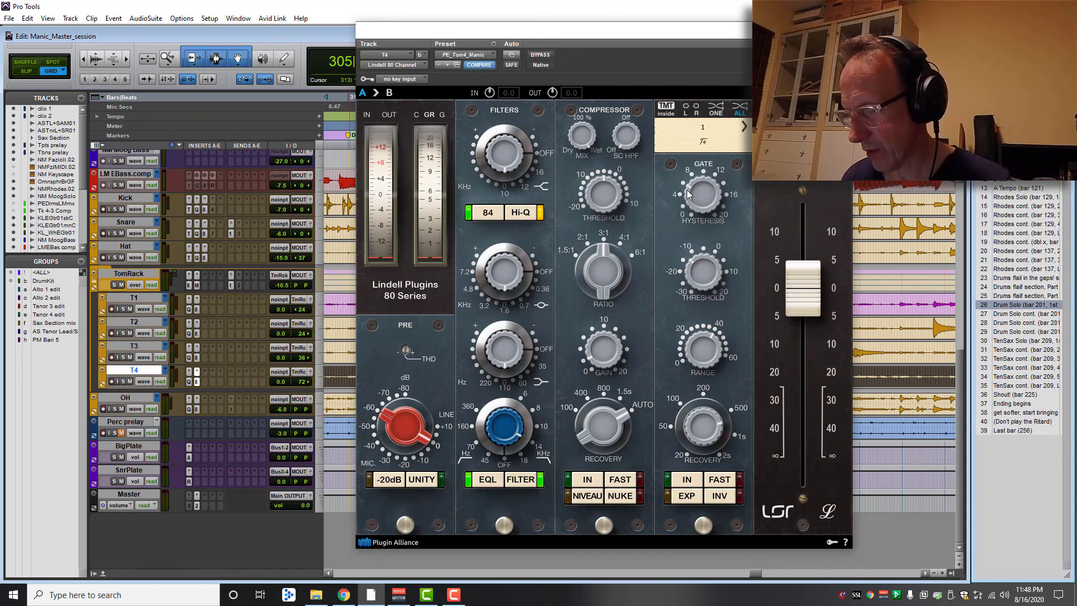
click(42, 281)
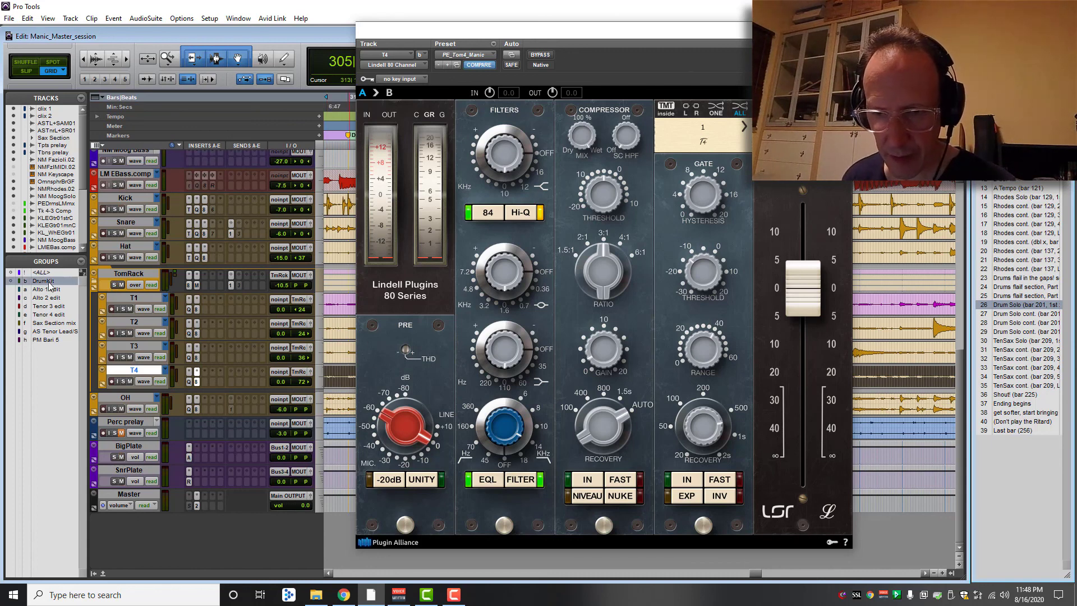
click(116, 210)
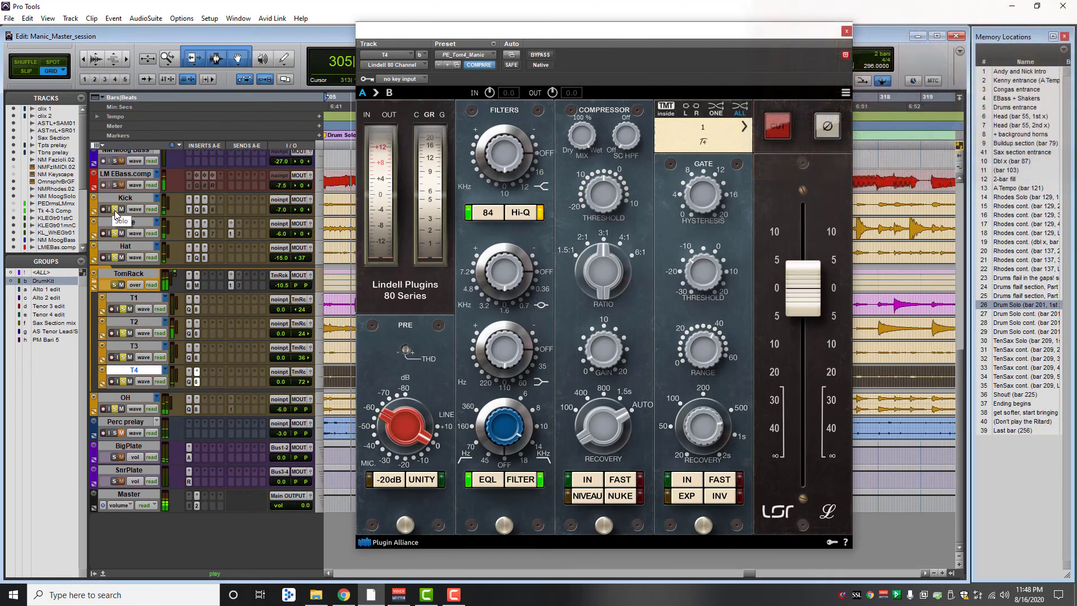